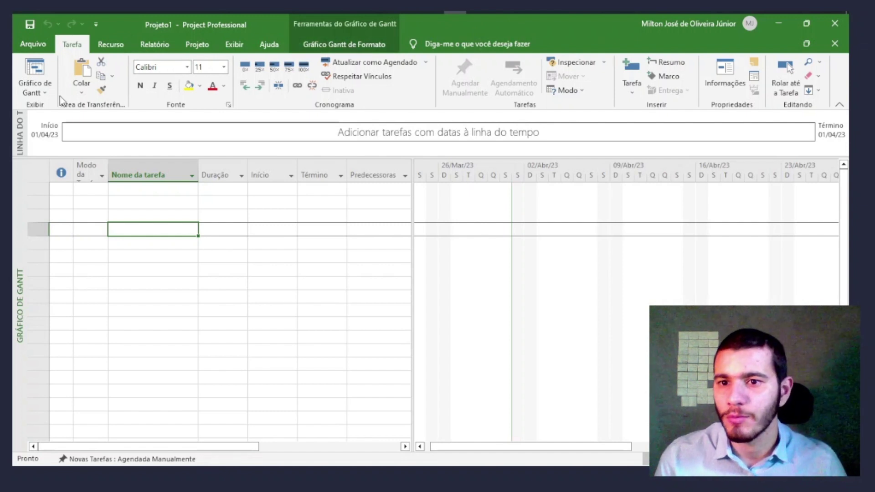
pyautogui.click(113, 202)
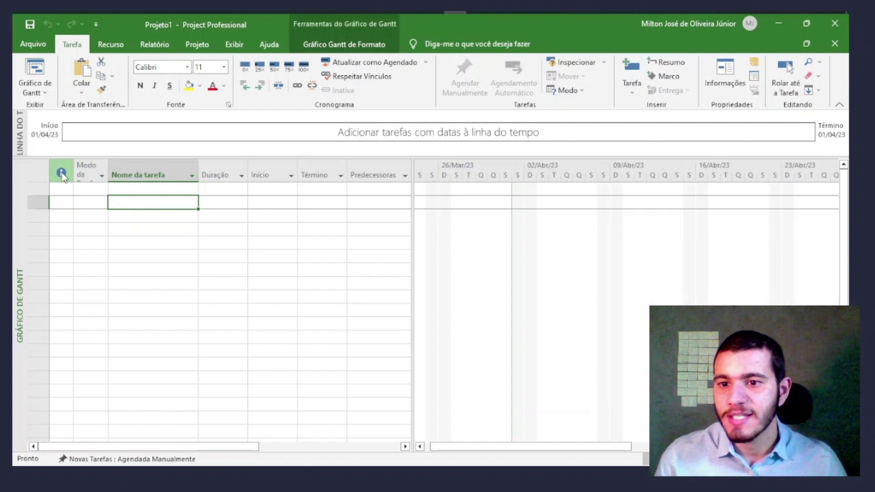
pyautogui.click(116, 215)
pyautogui.moveTo(61, 172); pyautogui.dragTo(384, 173)
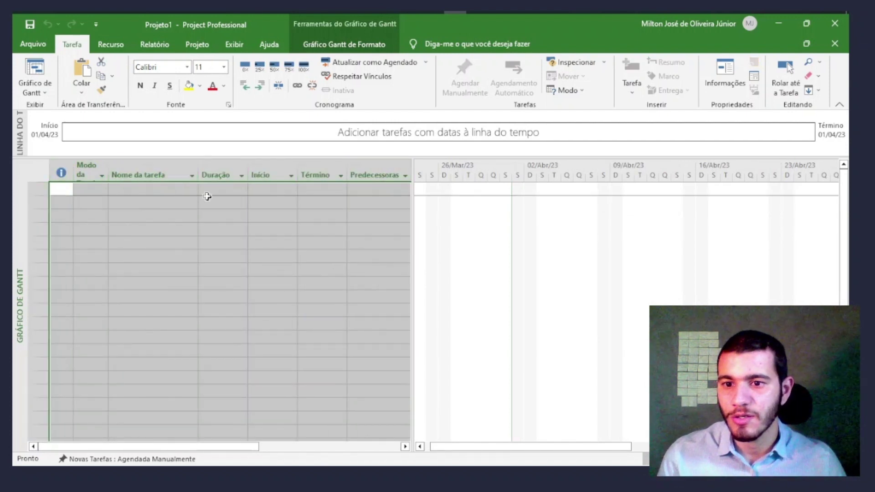
pyautogui.click(208, 246)
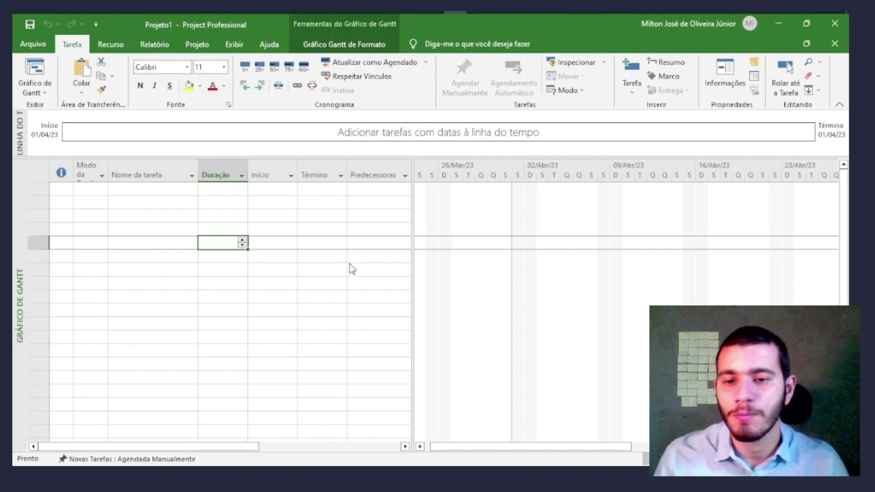
pyautogui.click(167, 229)
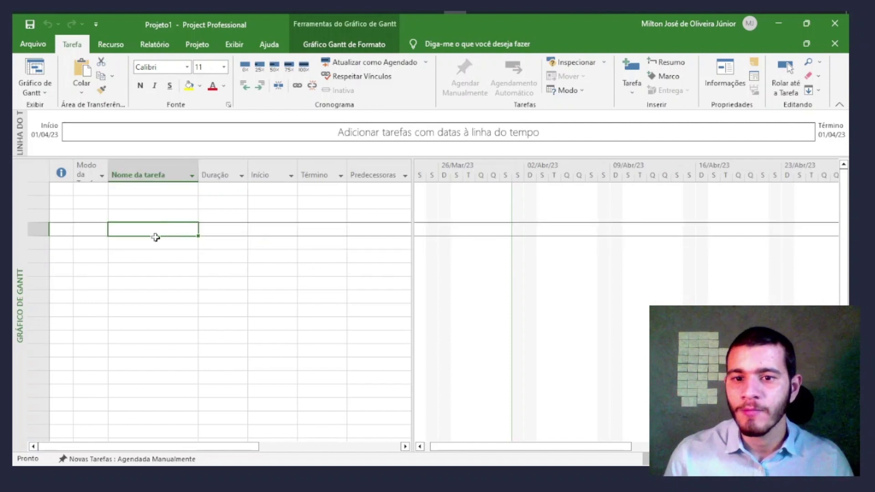
# - Enter the task "Desmontagem do telhado existente" in the second row of the task table
pyautogui.click(151, 205)
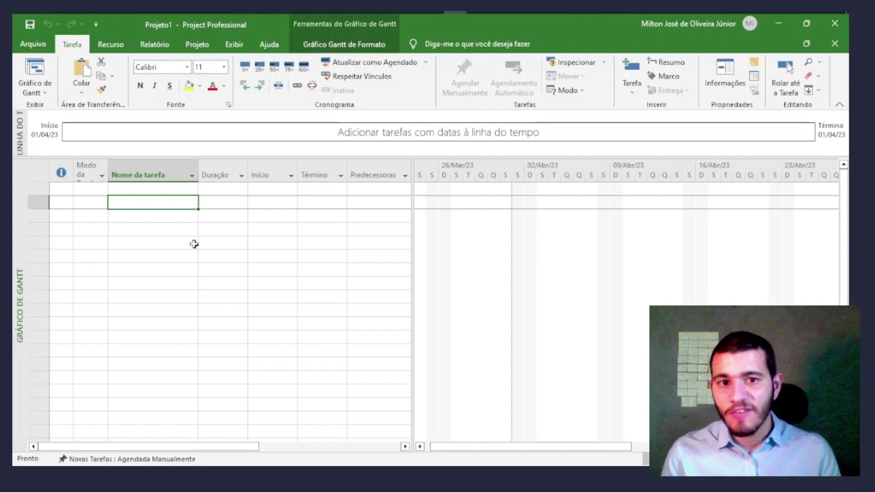
pyautogui.write('De')
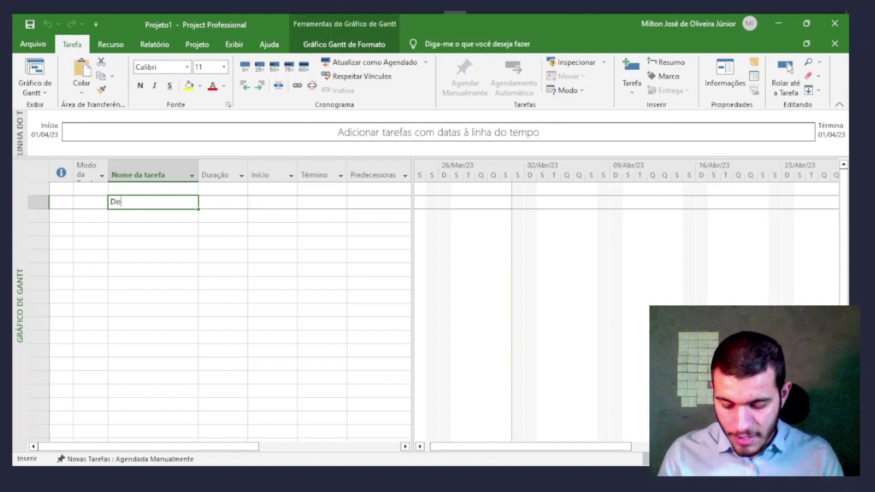
pyautogui.write('smontagem dos')
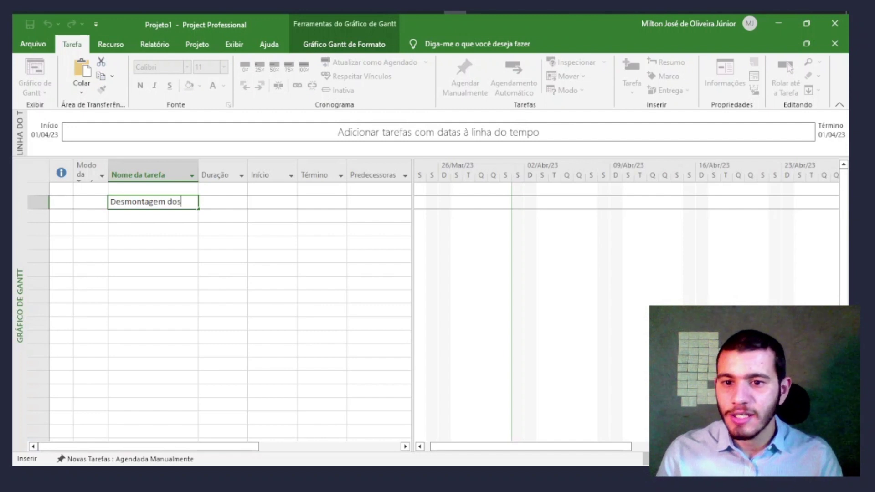
pyautogui.press('BackSpace')
pyautogui.write(' telhado exist')
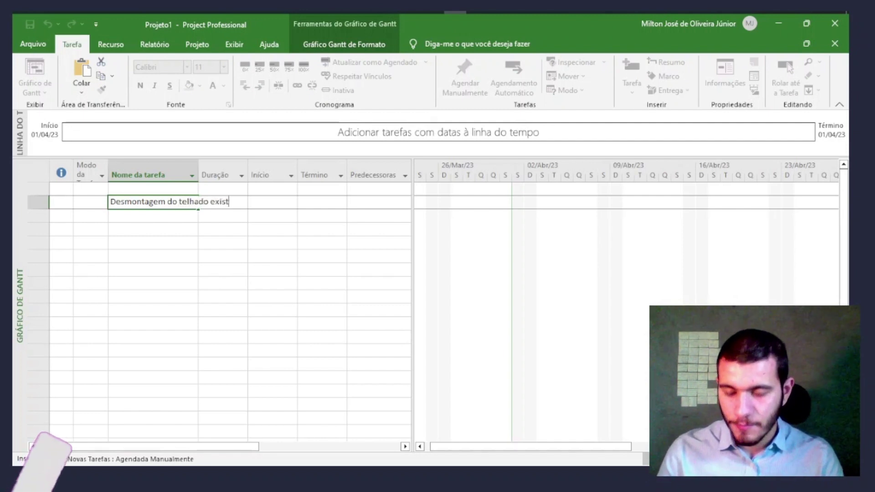
pyautogui.press('Escape')
# - Add the tasks "Desmontagem da estrutura de telhado existente" and "Descida de materiais" in the next two rows
pyautogui.write('Desmont')
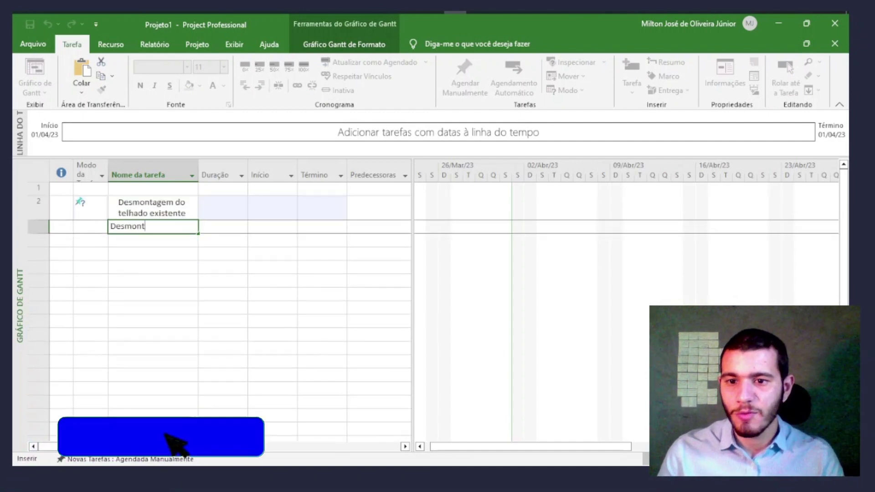
pyautogui.write('agem da estrutur')
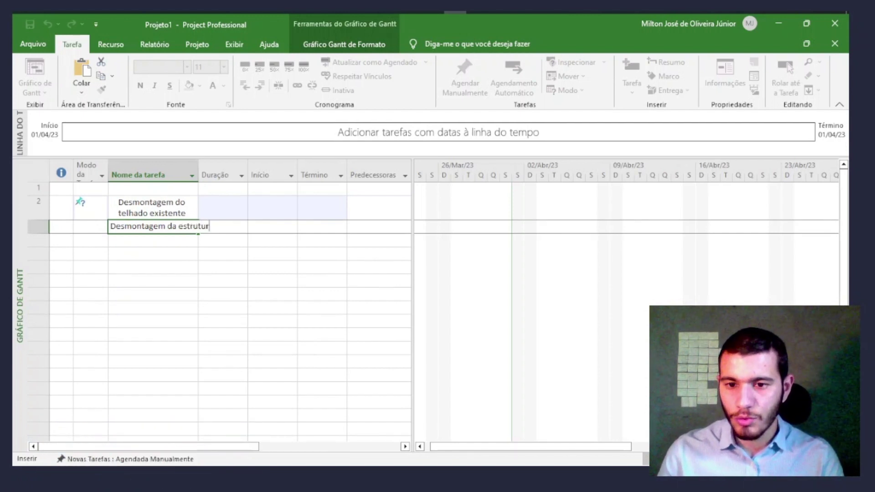
pyautogui.write('a de tekllh')
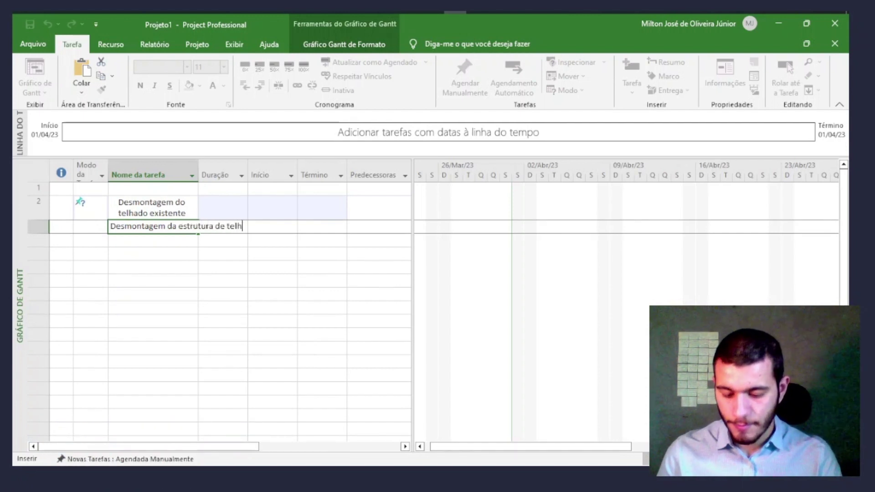
pyautogui.write('ado existente')
pyautogui.press('Return')
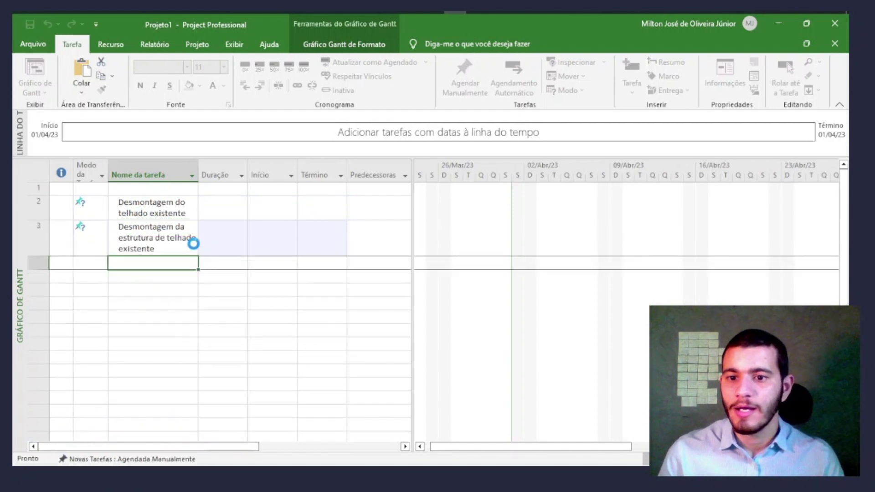
pyautogui.write('Descida de materiais')
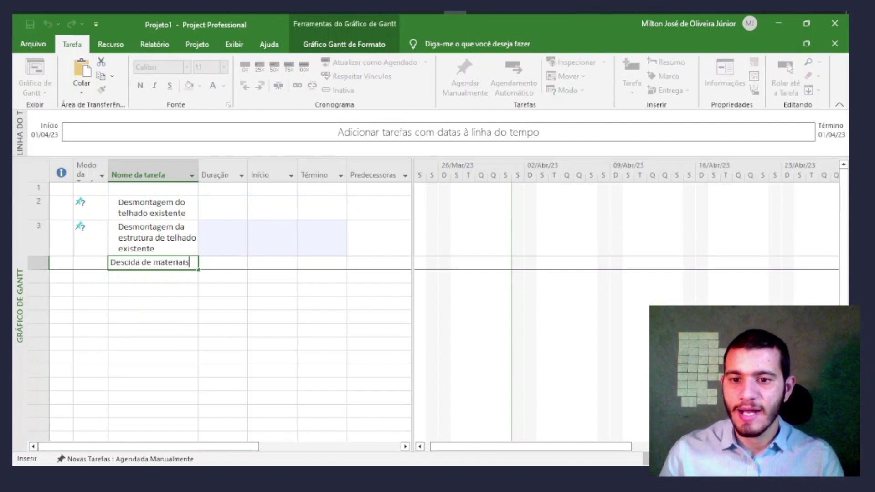
pyautogui.press('Return')
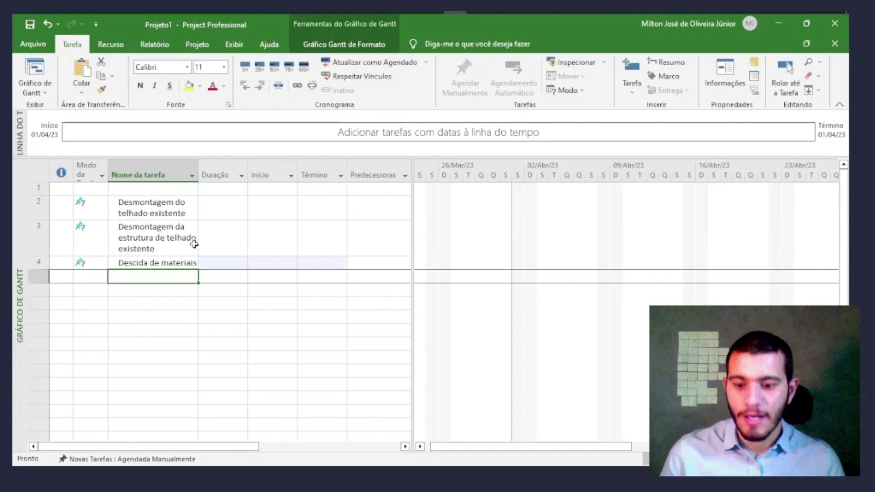
# - Add the task "Retirada de entulho" below "Descida de materiais"
pyautogui.write('Retirada entul')
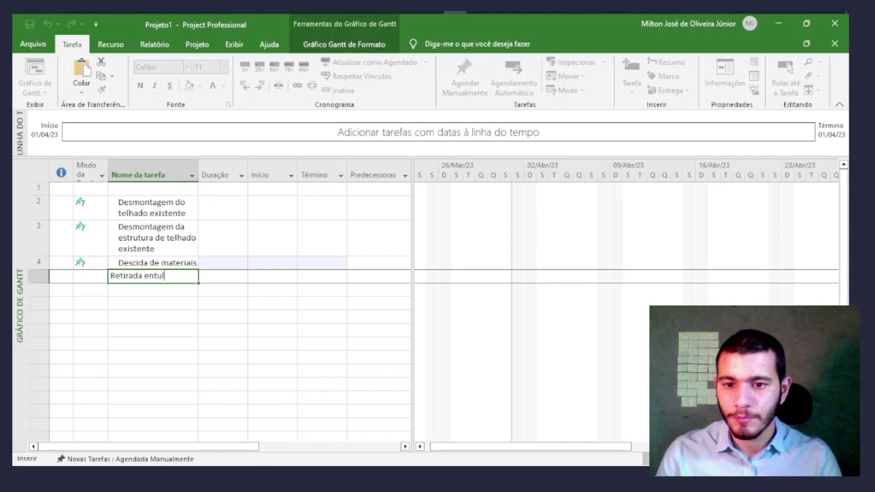
pyautogui.press('BackSpace')
pyautogui.press('BackSpace')
pyautogui.press('BackSpace')
pyautogui.press('BackSpace')
pyautogui.press('BackSpace')
pyautogui.write('de e')
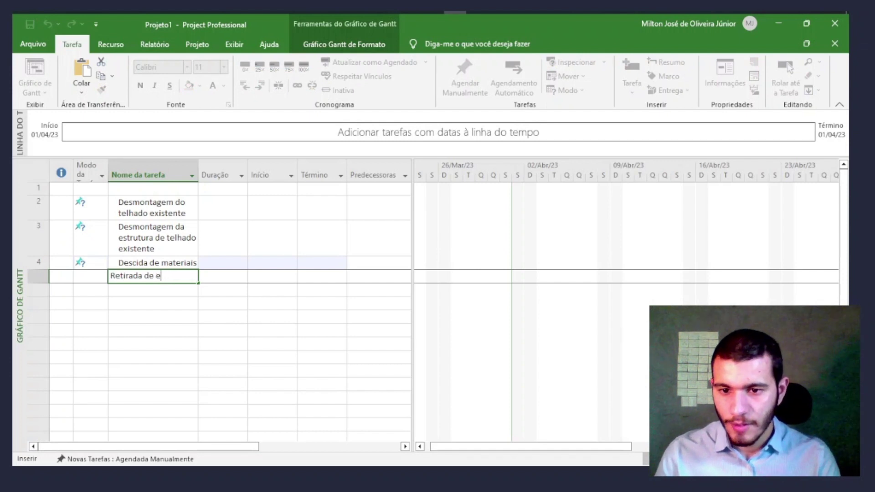
pyautogui.write('rnulho')
pyautogui.press('Return')
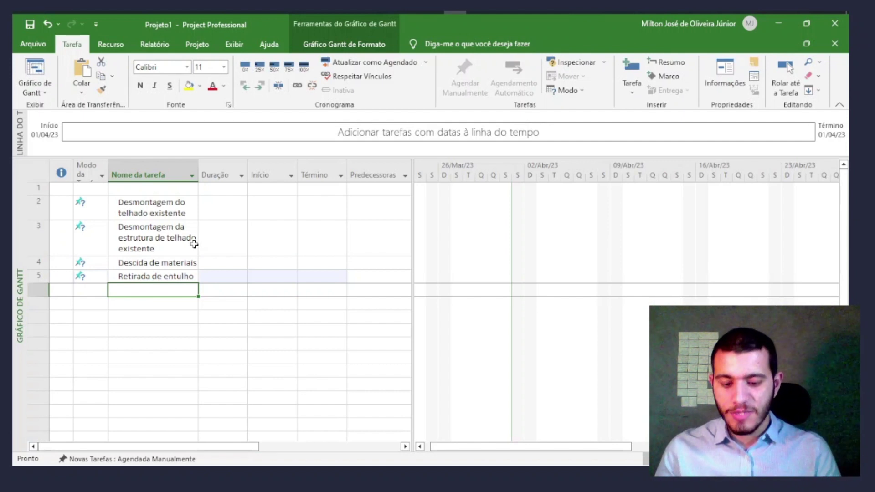
# - Add the task "Subida dos novos materiais" below "Retirada de entulho"
pyautogui.write('Subida dos ')
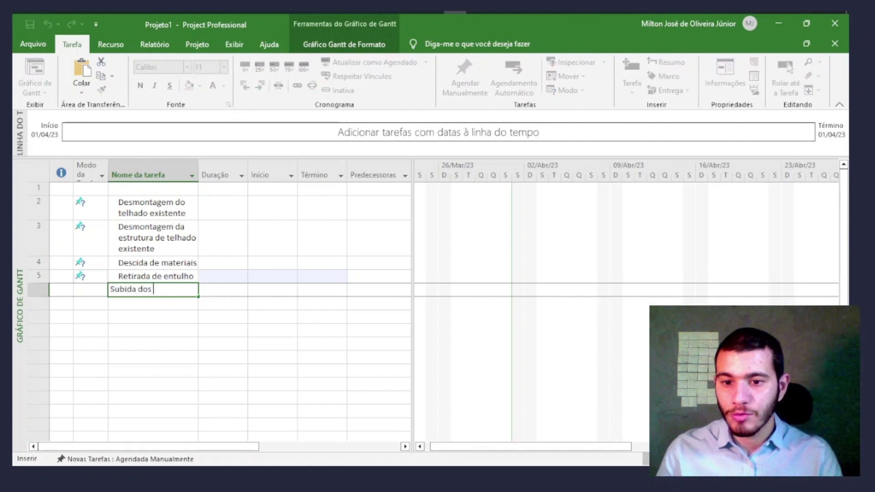
pyautogui.write('novos materia')
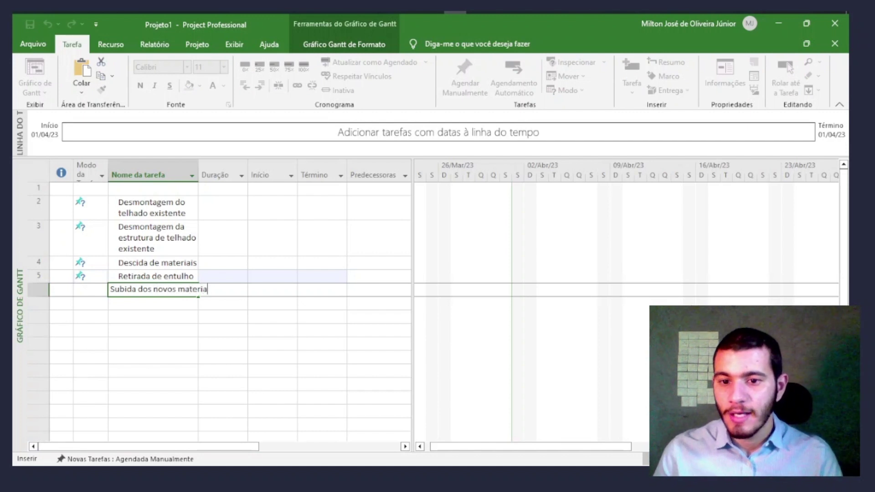
pyautogui.write('os')
pyautogui.press('BackSpace')
pyautogui.press('BackSpace')
pyautogui.write('is')
pyautogui.press('Return')
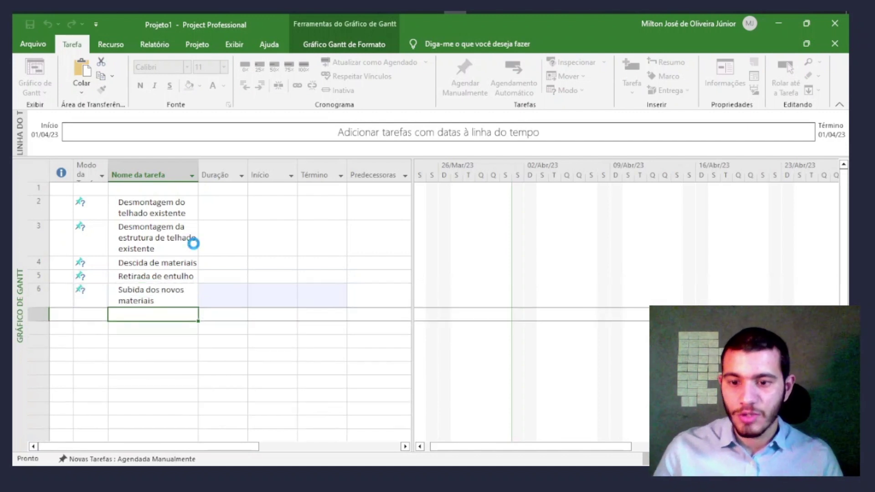
# - Add the tasks "Estrutura do novo telhado" and "Cobertura com telha cerâmica" in the next two rows
pyautogui.write('Estrutura do n')
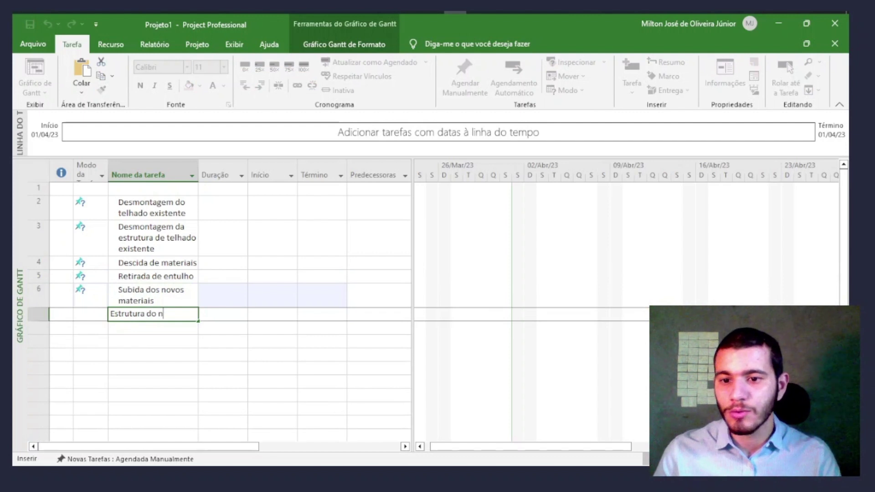
pyautogui.write('ovo telhado')
pyautogui.press('Return')
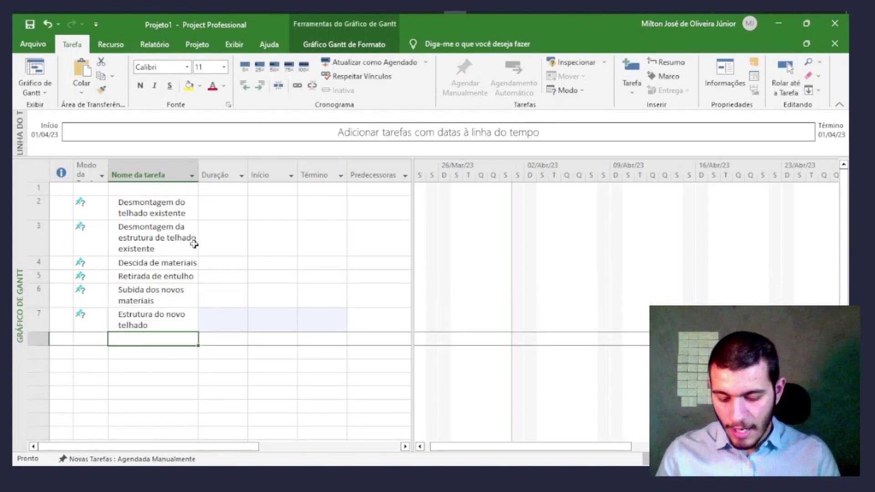
pyautogui.write('Cobertura com te')
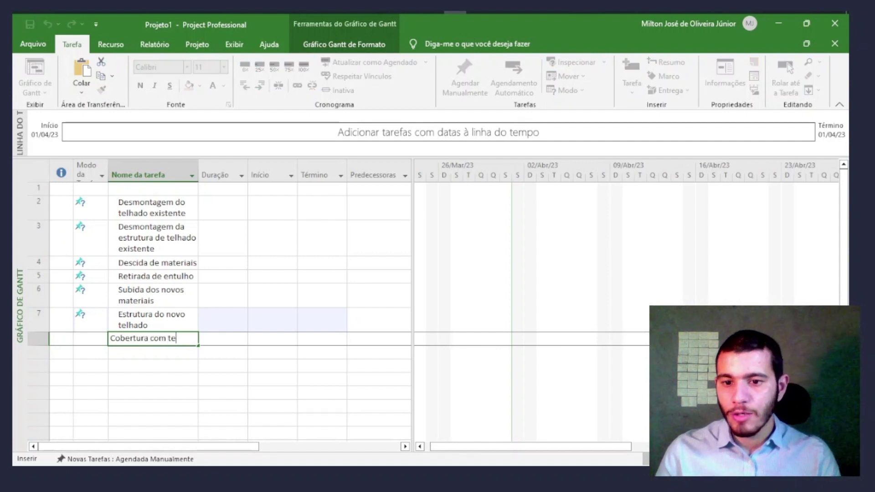
pyautogui.write('lha cerâmica')
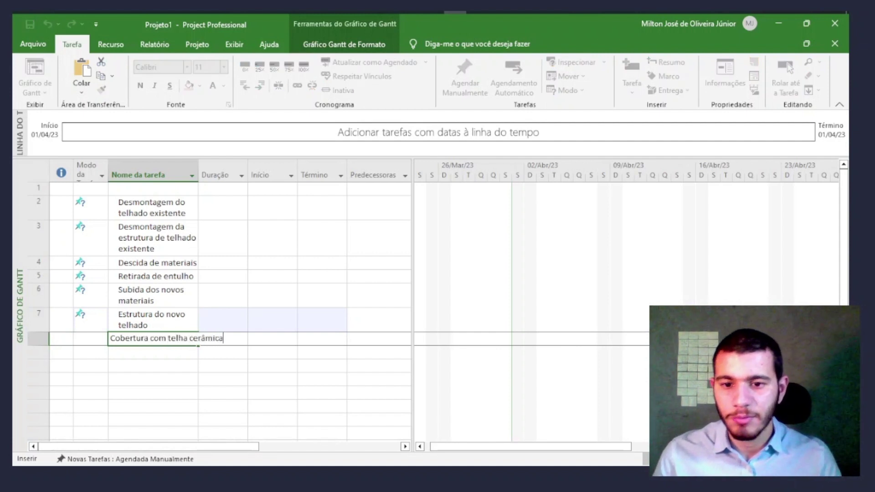
pyautogui.press('Return')
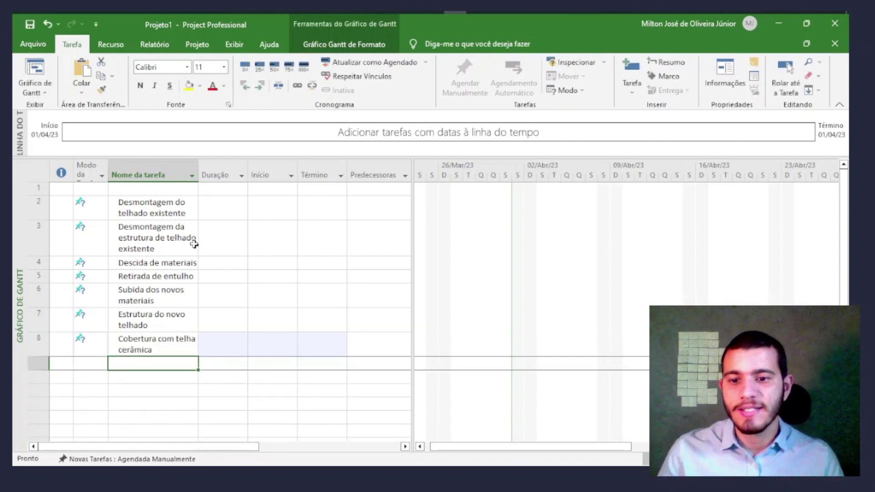
# - Add the task "Instalação de rufos" as the last row of the task list
pyautogui.write('Instalaç')
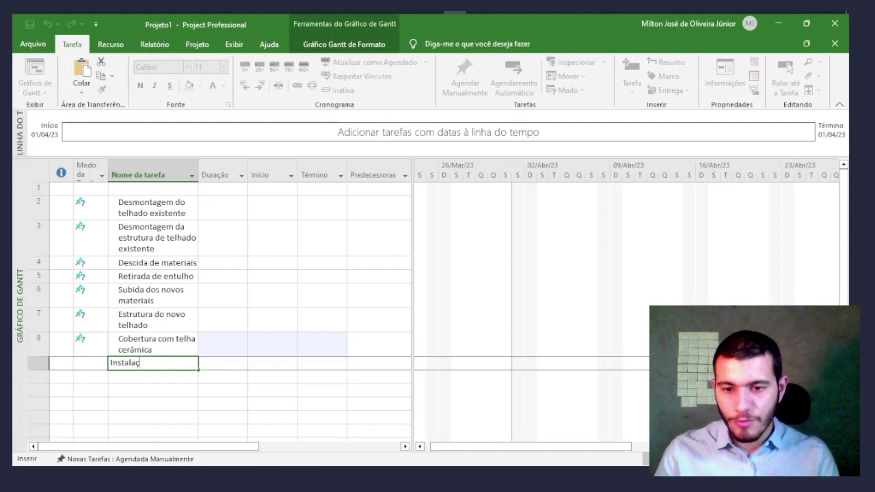
pyautogui.write('ão de rufos')
pyautogui.press('Return')
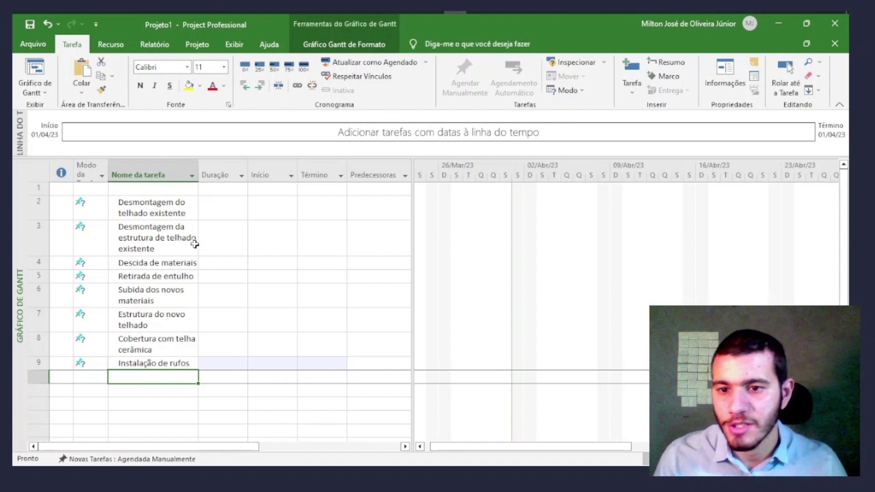
pyautogui.moveTo(160, 207); pyautogui.dragTo(160, 365)
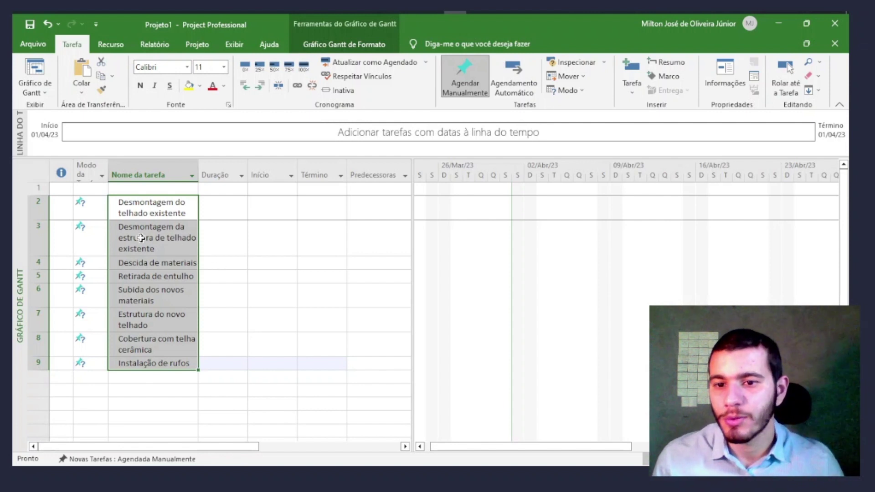
pyautogui.click(94, 175)
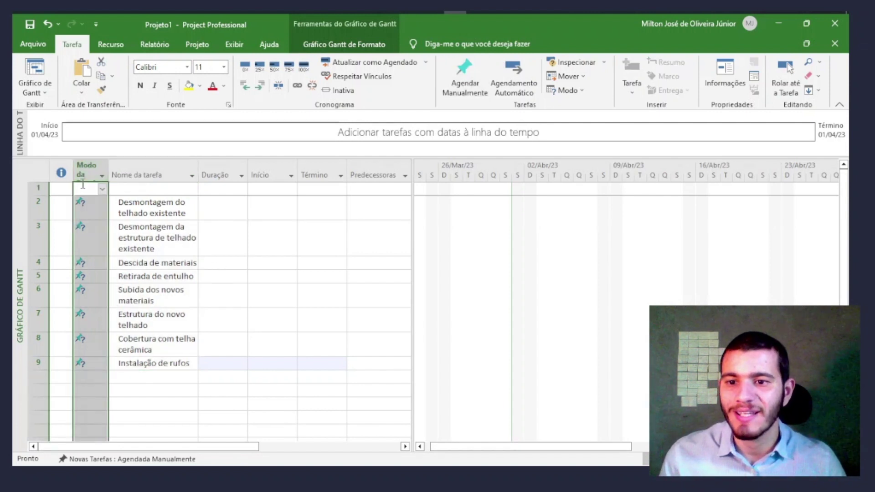
pyautogui.click(191, 238)
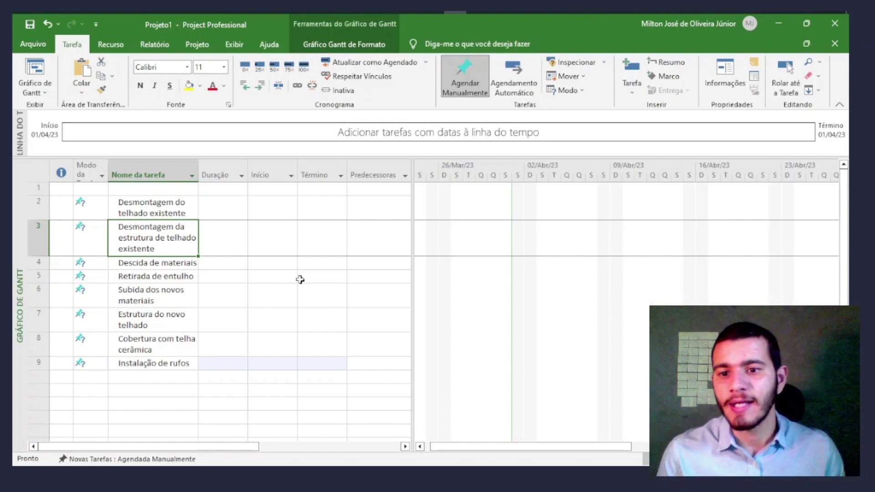
pyautogui.click(90, 173)
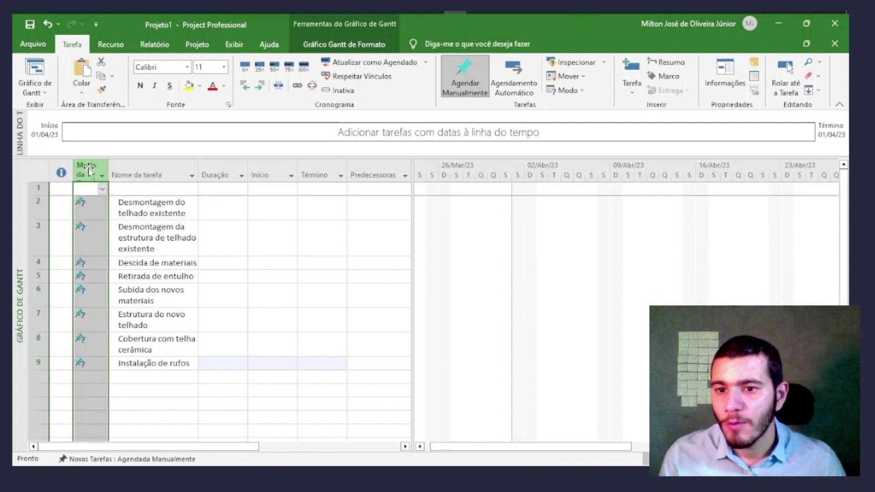
pyautogui.click(97, 205)
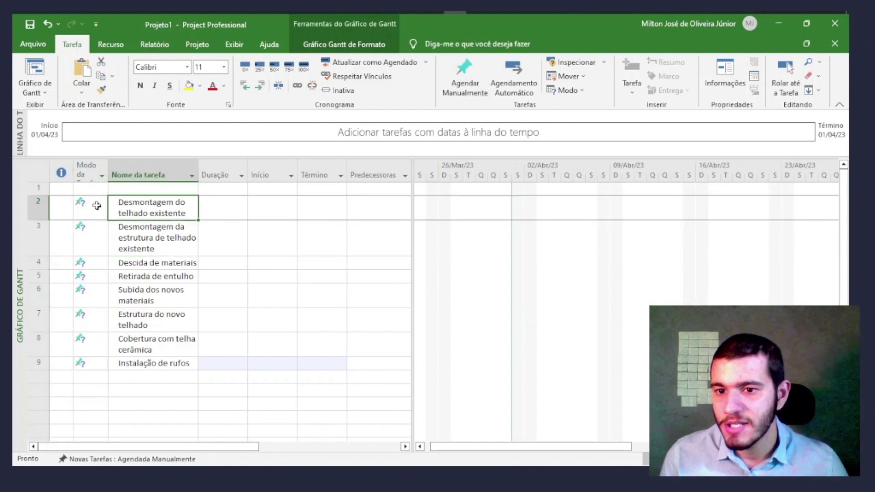
pyautogui.click(102, 208)
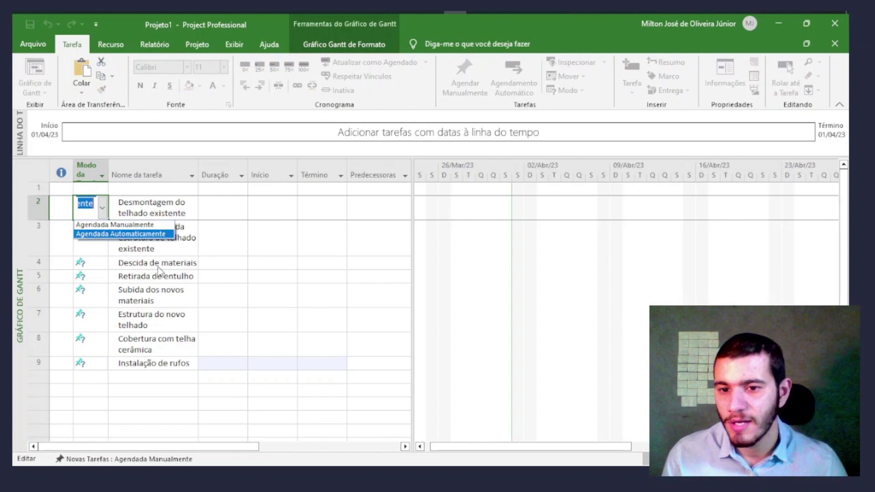
pyautogui.press('Escape')
pyautogui.click(146, 251)
# - Switch all tasks from "Desmontagem do telhado existente" through "Instalação de rufos" to automatic scheduling
pyautogui.moveTo(92, 206); pyautogui.dragTo(93, 361)
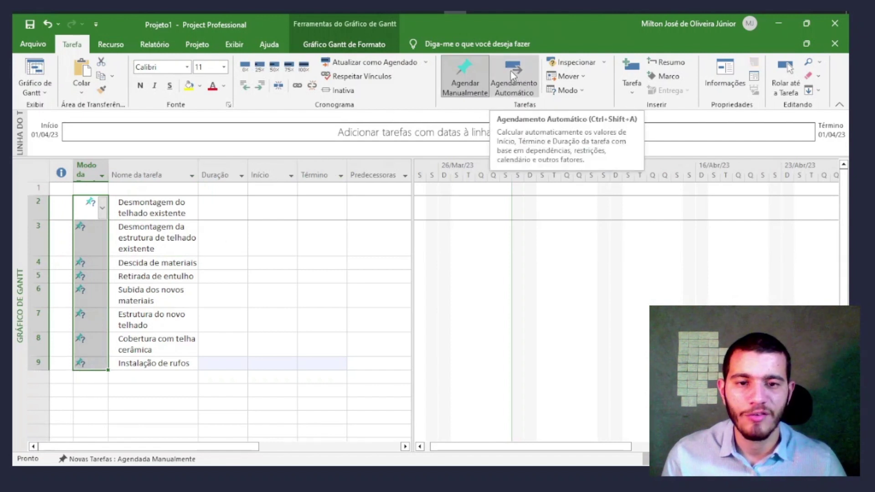
pyautogui.click(522, 86)
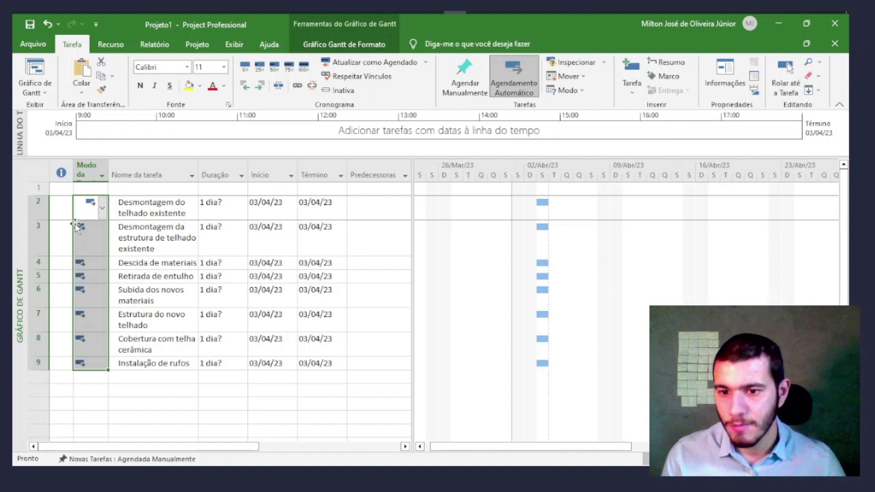
# - Examine the durations, start dates, finish dates and scheduling modes of the listed tasks
pyautogui.click(152, 263)
pyautogui.moveTo(212, 208); pyautogui.dragTo(299, 370)
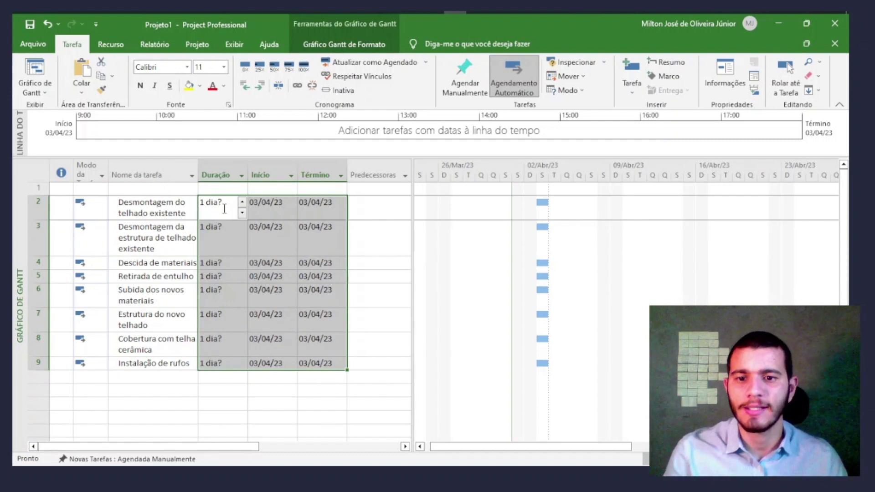
pyautogui.moveTo(267, 208); pyautogui.dragTo(271, 368)
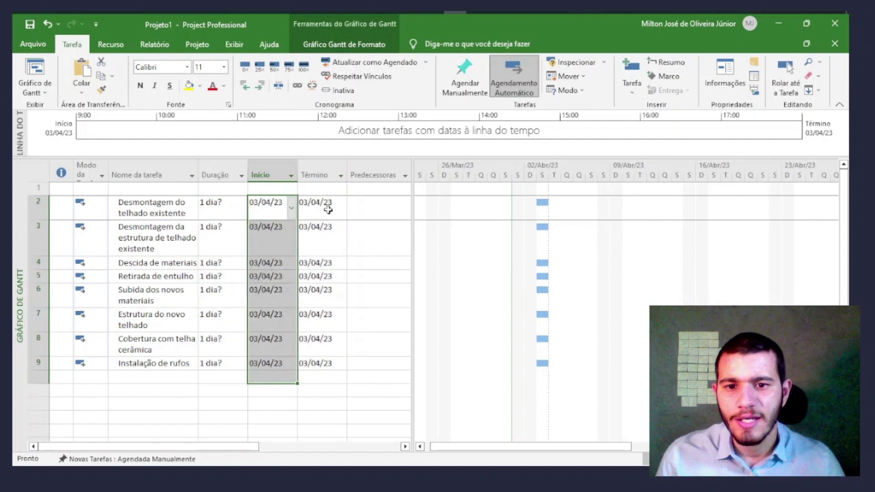
pyautogui.moveTo(324, 209); pyautogui.dragTo(324, 365)
pyautogui.click(356, 331)
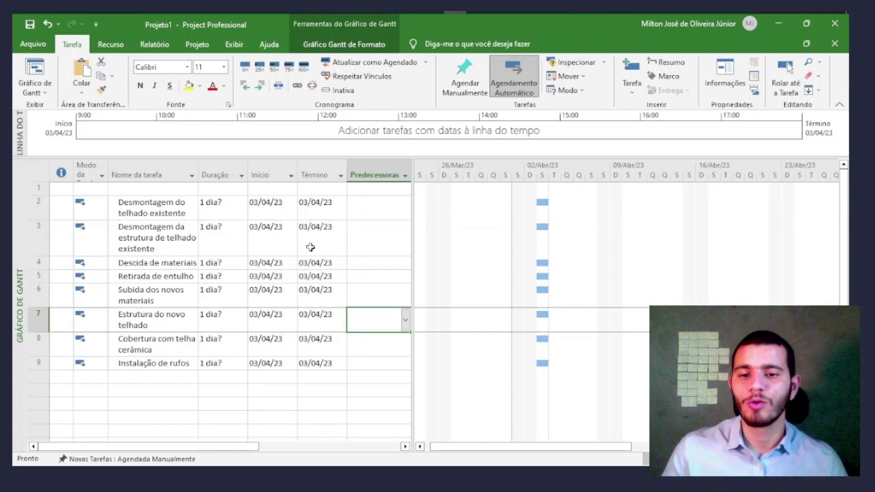
pyautogui.click(275, 211)
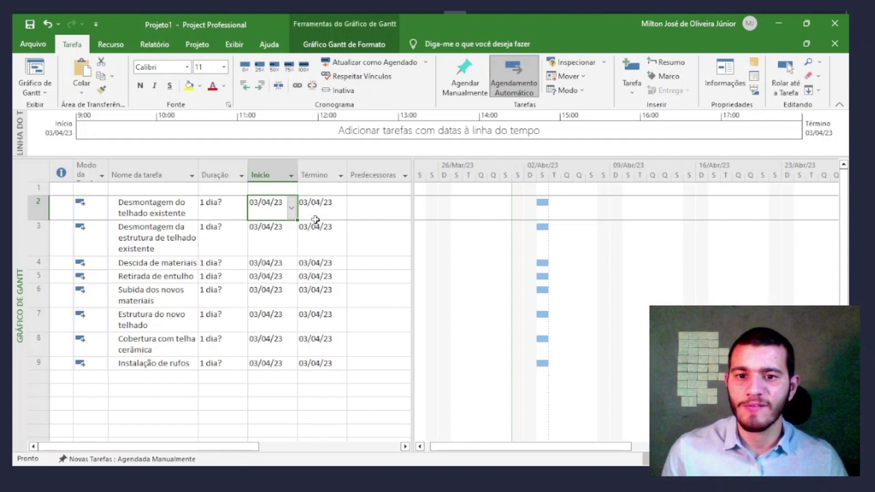
pyautogui.click(278, 239)
pyautogui.moveTo(78, 203); pyautogui.dragTo(78, 350)
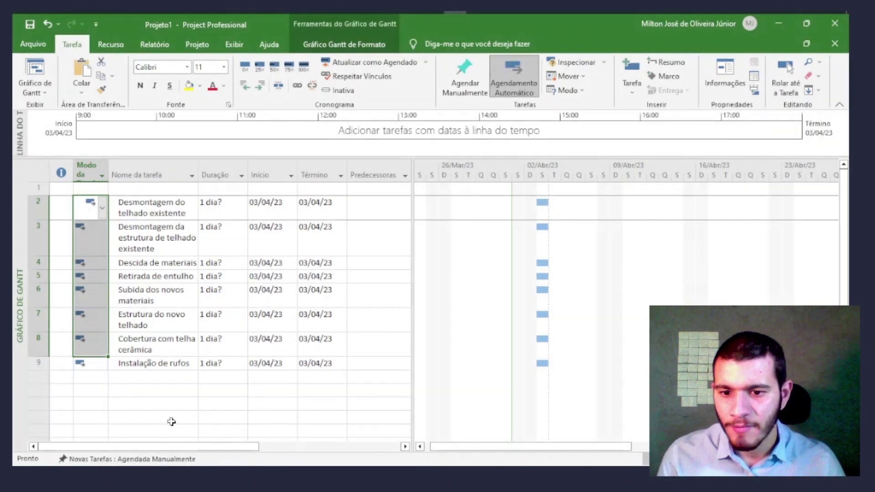
# - Set new tasks in the project to be automatically scheduled by default
pyautogui.click(173, 417)
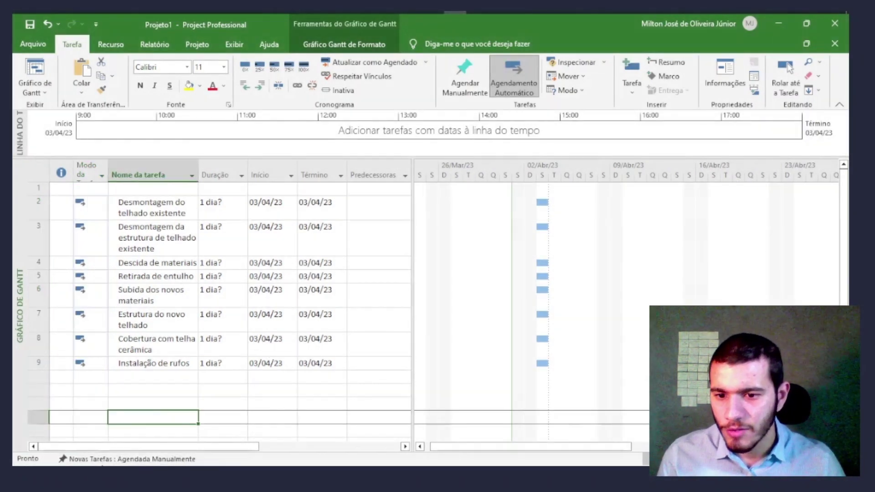
pyautogui.click(77, 460)
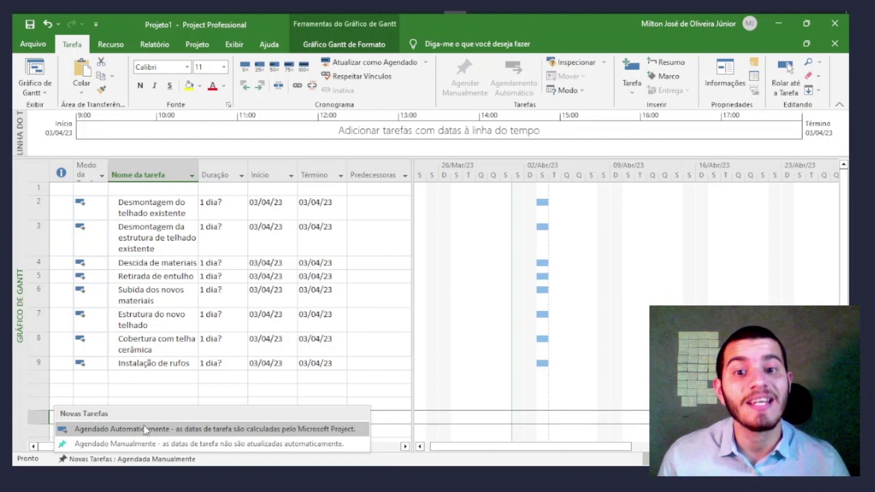
pyautogui.click(130, 429)
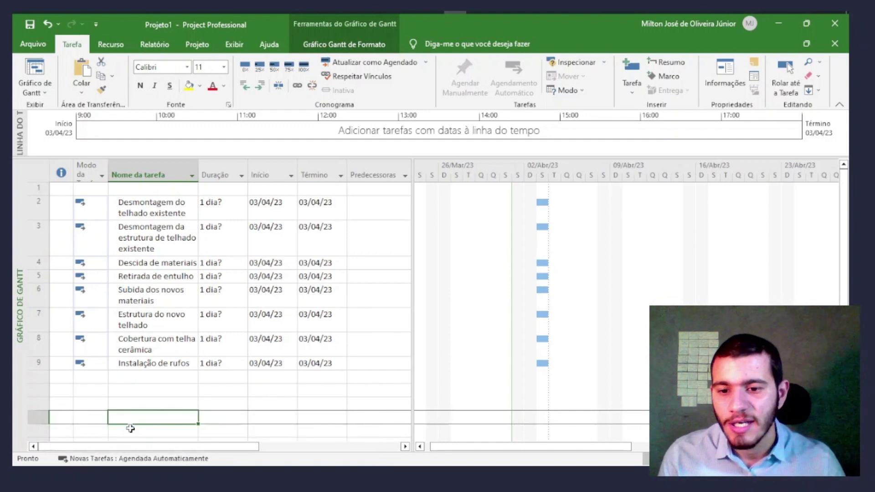
pyautogui.click(144, 403)
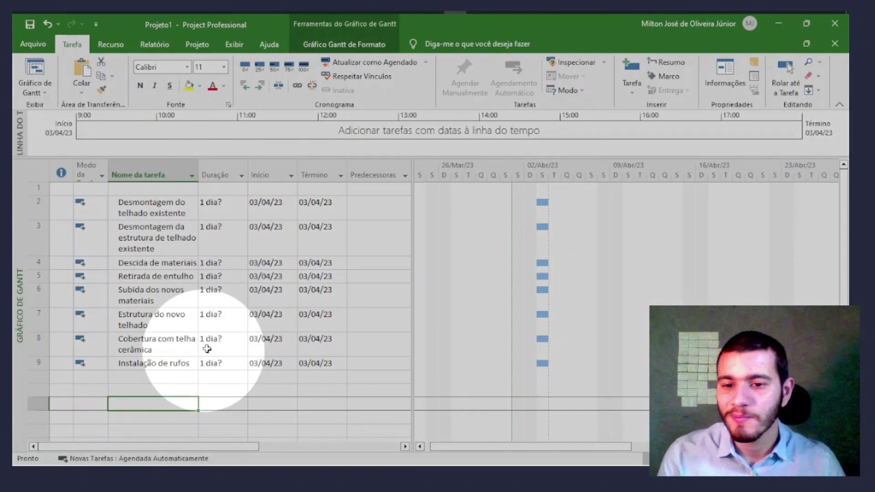
pyautogui.click(218, 338)
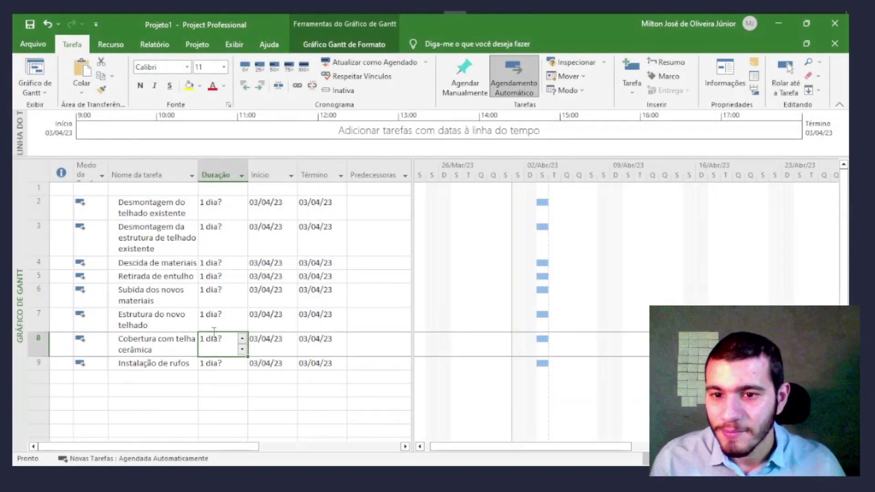
pyautogui.moveTo(146, 209); pyautogui.dragTo(160, 367)
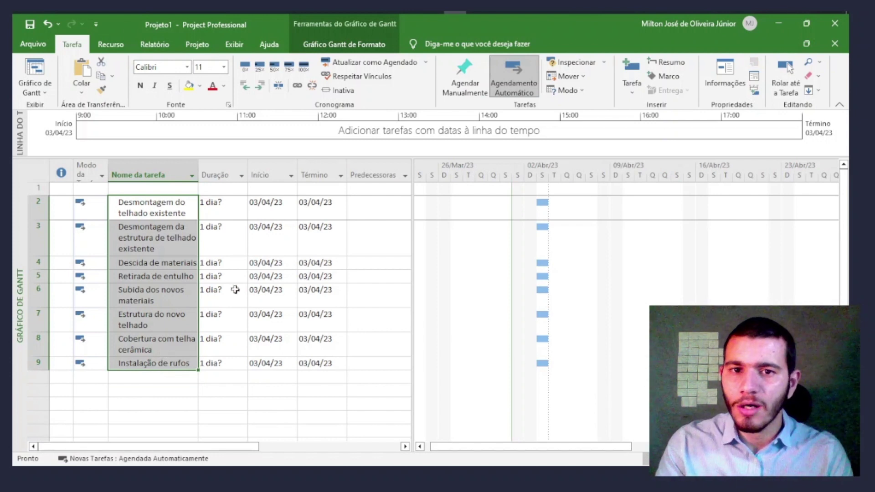
pyautogui.click(141, 201)
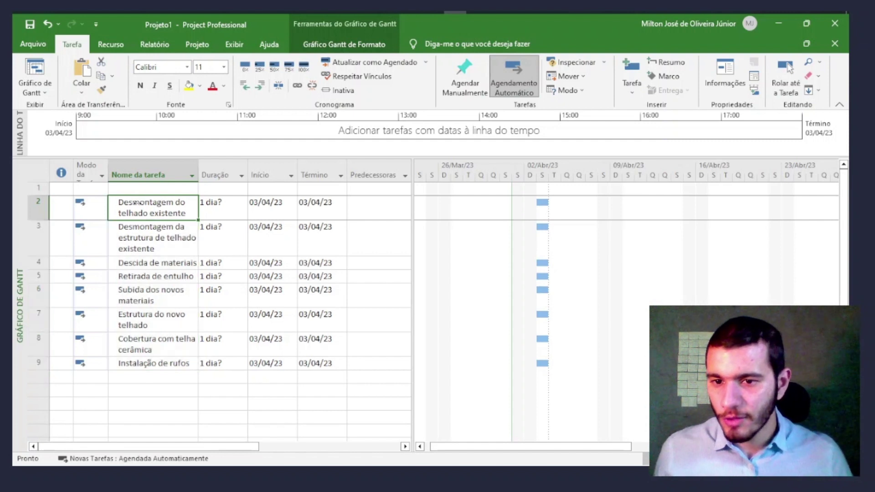
pyautogui.press('Escape')
pyautogui.click(150, 262)
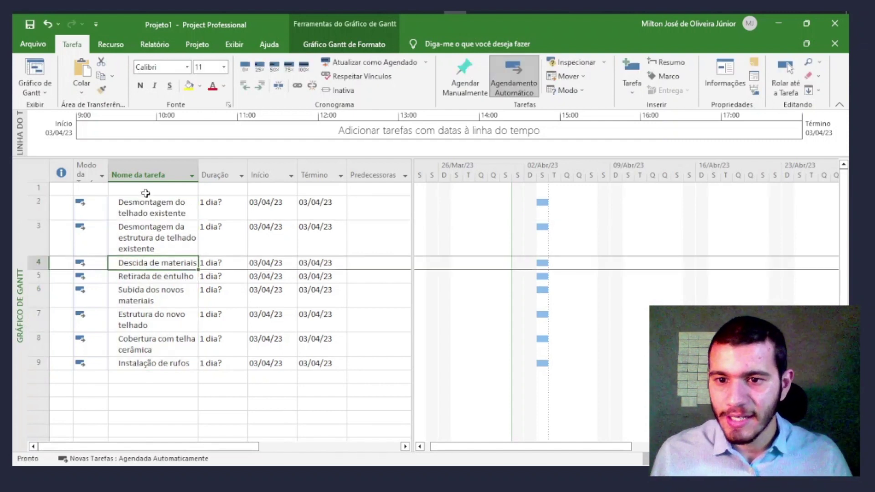
# - Enter "DESMONTAGEM DE TELHADO EXISTENTE" as the task name in the empty first row and widen the task name column to fit
pyautogui.click(145, 189)
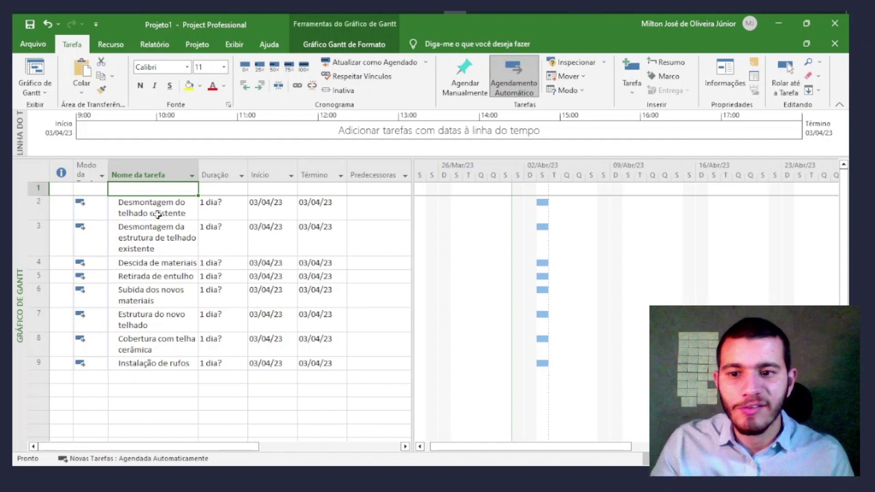
pyautogui.write('DESMO')
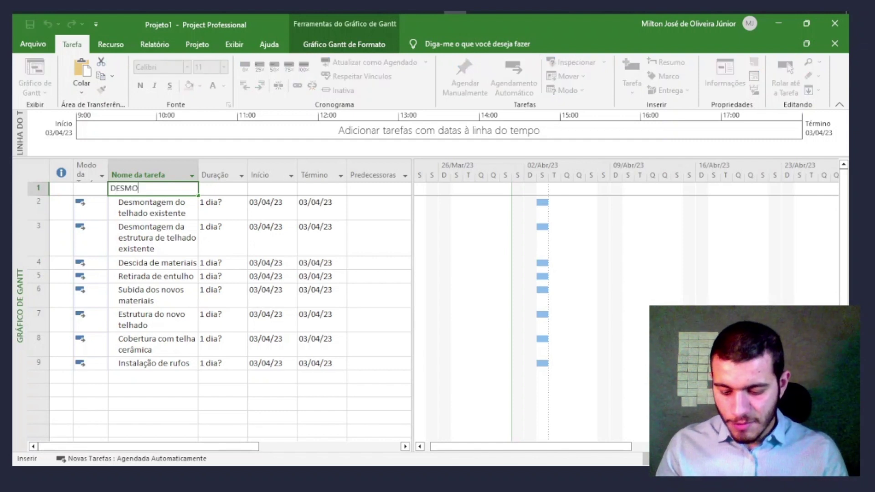
pyautogui.write('NTAGEM DE TELHADO EX')
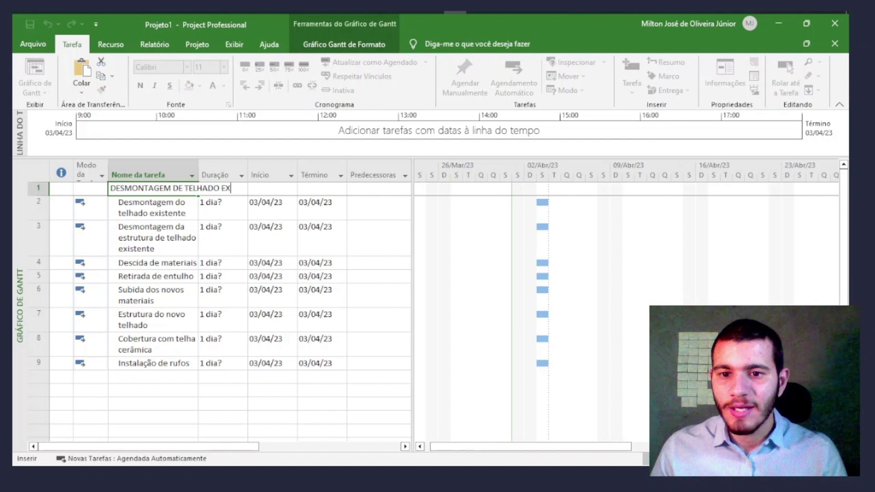
pyautogui.write('ISTENTE')
pyautogui.press('Return')
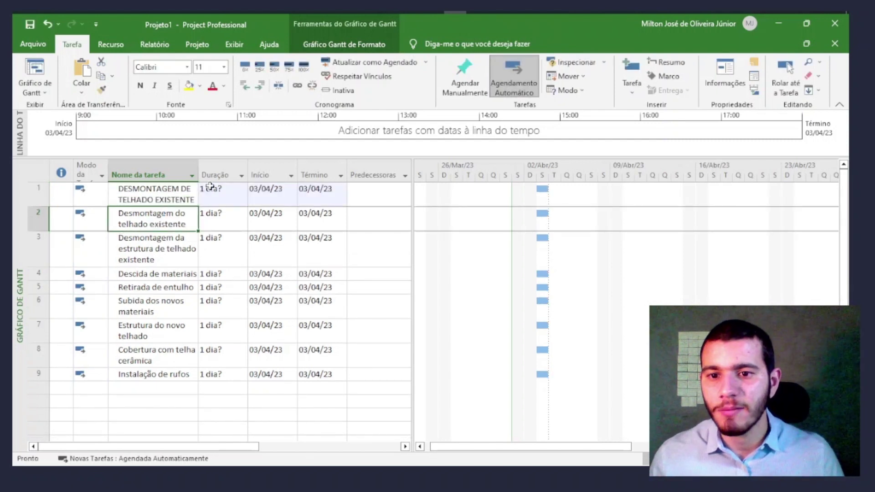
pyautogui.moveTo(198, 169); pyautogui.dragTo(279, 170)
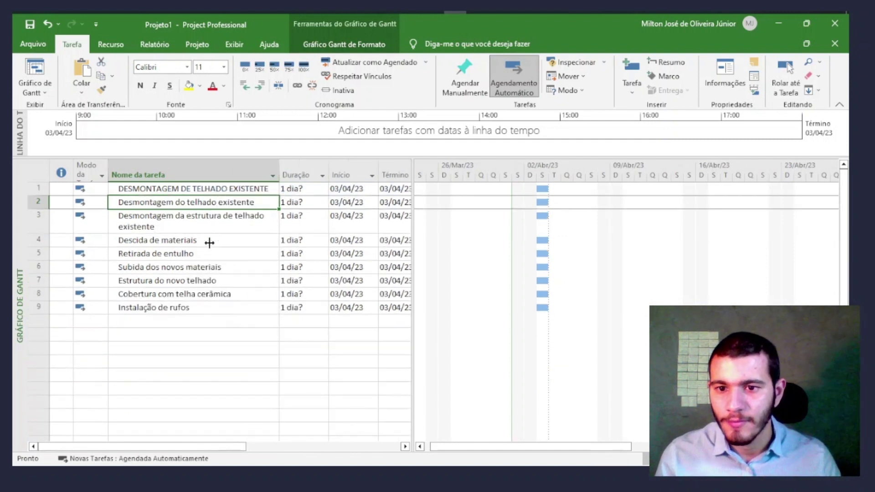
pyautogui.click(220, 252)
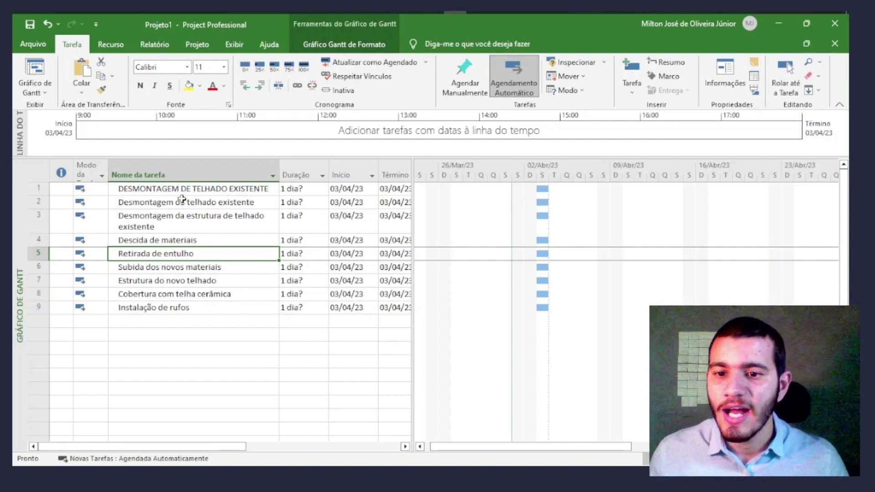
# - Indent the tasks "Desmontagem do telhado existente" through "Retirada de entulho" as subtasks of "DESMONTAGEM DE TELHADO EXISTENTE"
pyautogui.moveTo(182, 199); pyautogui.dragTo(191, 250)
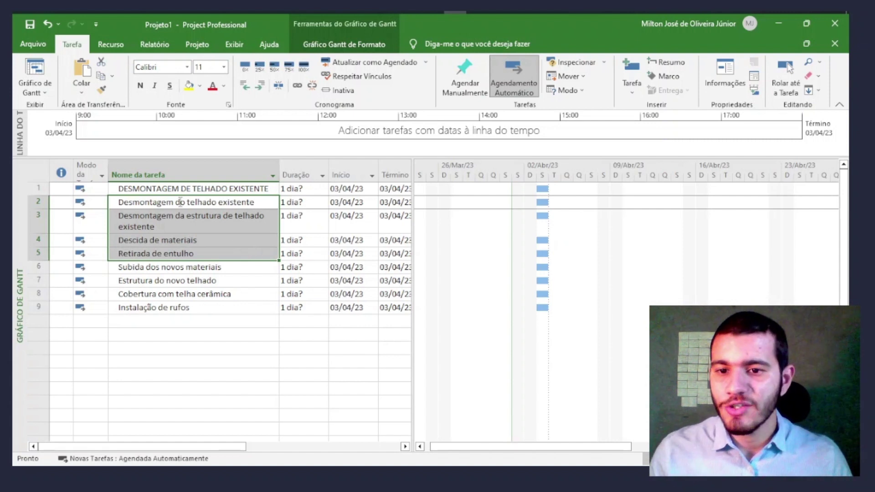
pyautogui.click(190, 269)
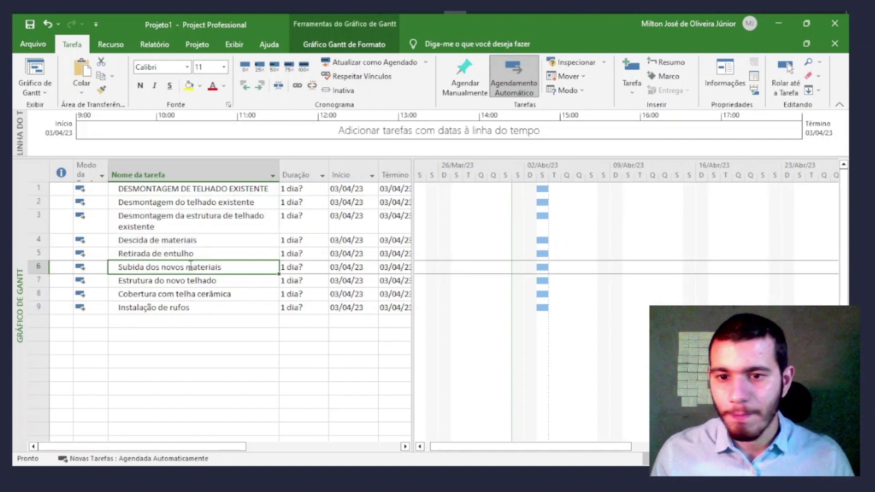
pyautogui.moveTo(191, 207); pyautogui.dragTo(184, 253)
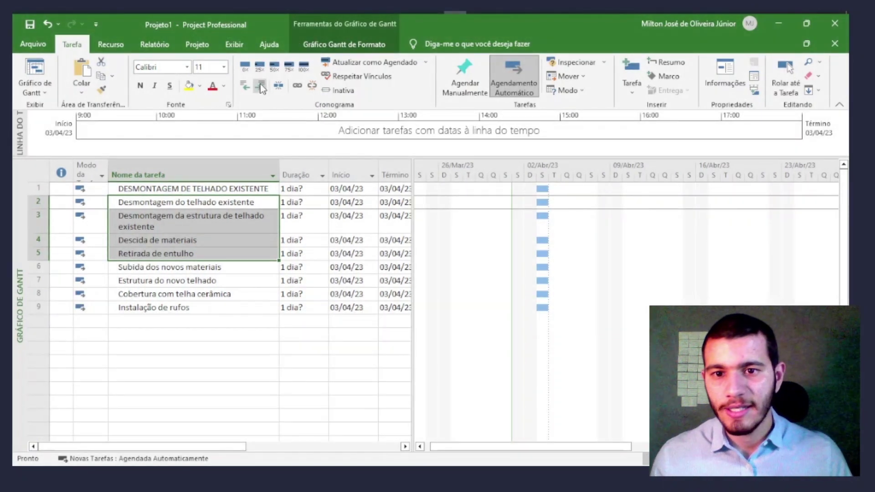
pyautogui.click(261, 91)
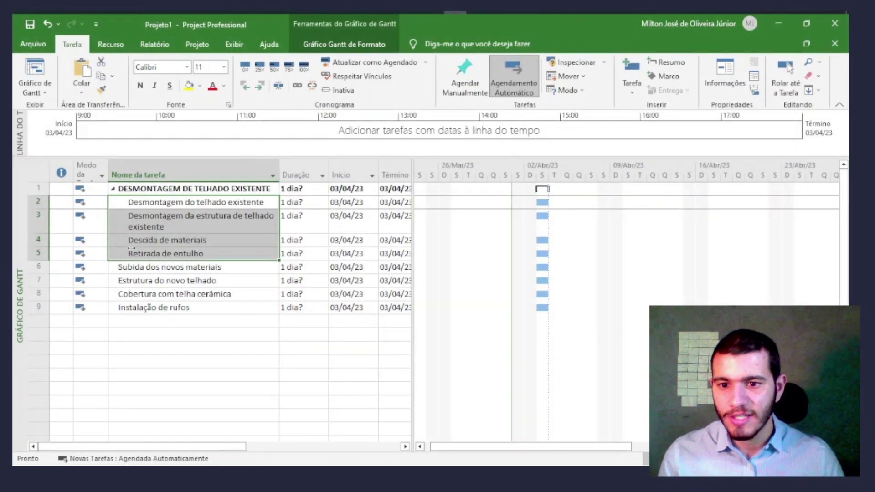
# - Collapse the subtasks of "DESMONTAGEM DE TELHADO EXISTENTE" and expand them again to check the grouping
pyautogui.click(145, 187)
pyautogui.hotkey('ctrl', 'n')
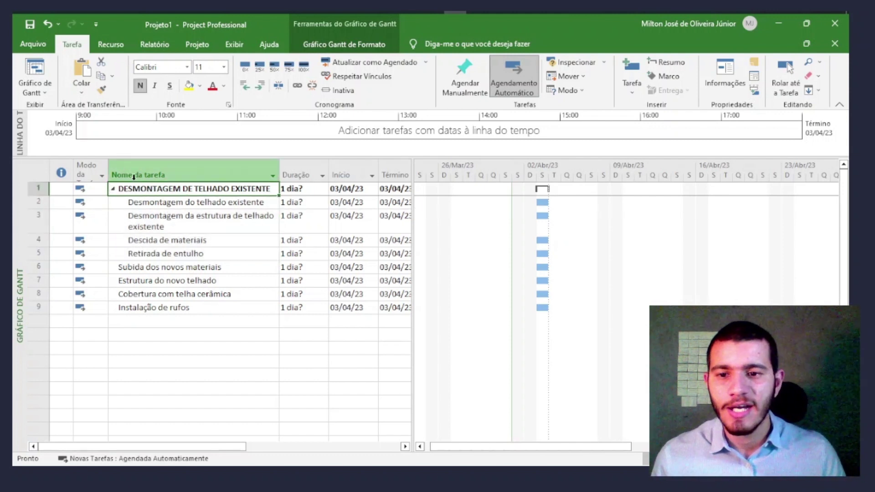
pyautogui.click(113, 189)
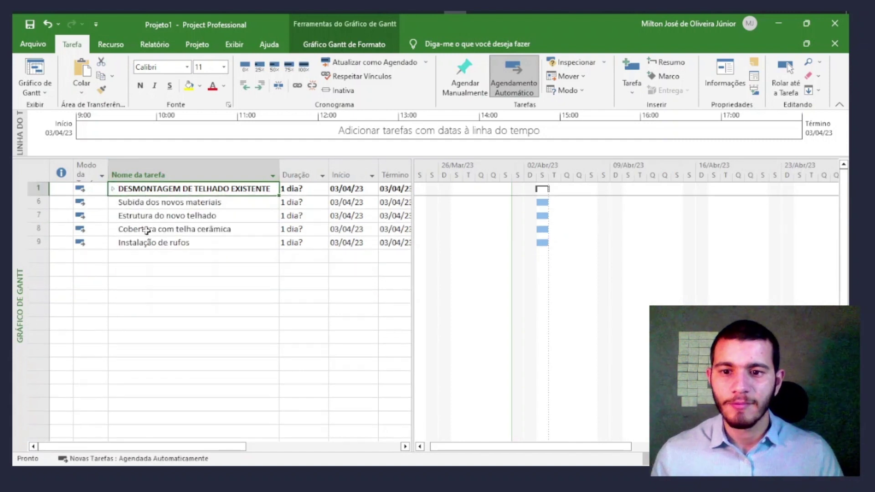
pyautogui.click(113, 189)
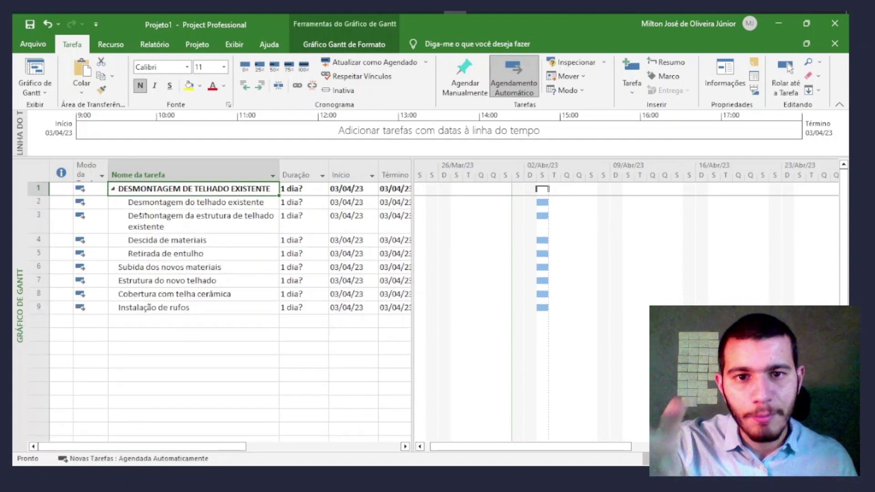
pyautogui.click(162, 268)
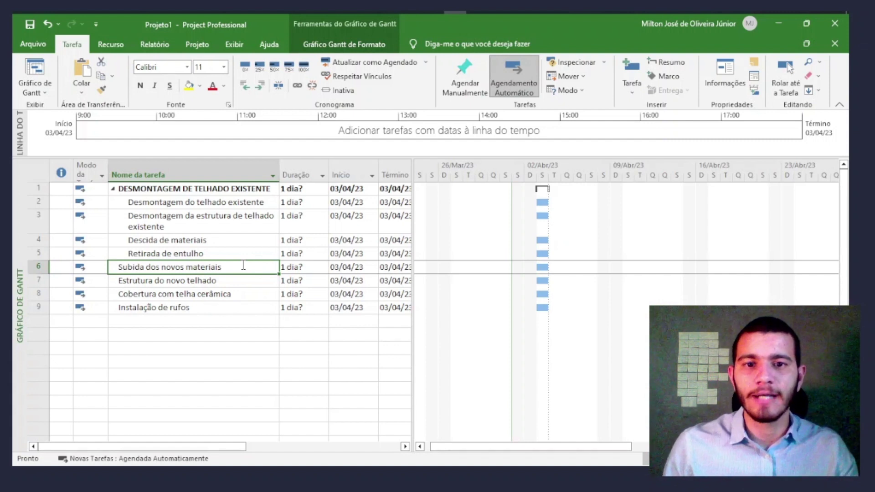
pyautogui.click(160, 283)
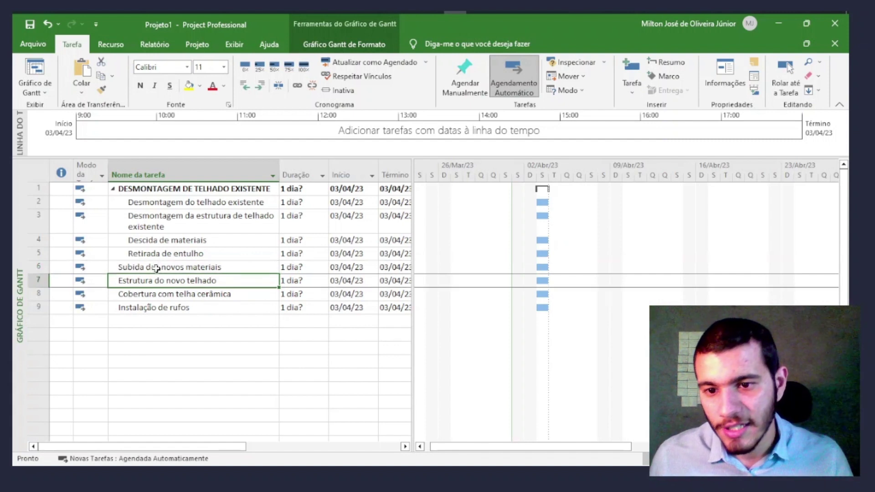
pyautogui.moveTo(157, 268); pyautogui.dragTo(157, 308)
pyautogui.click(160, 279)
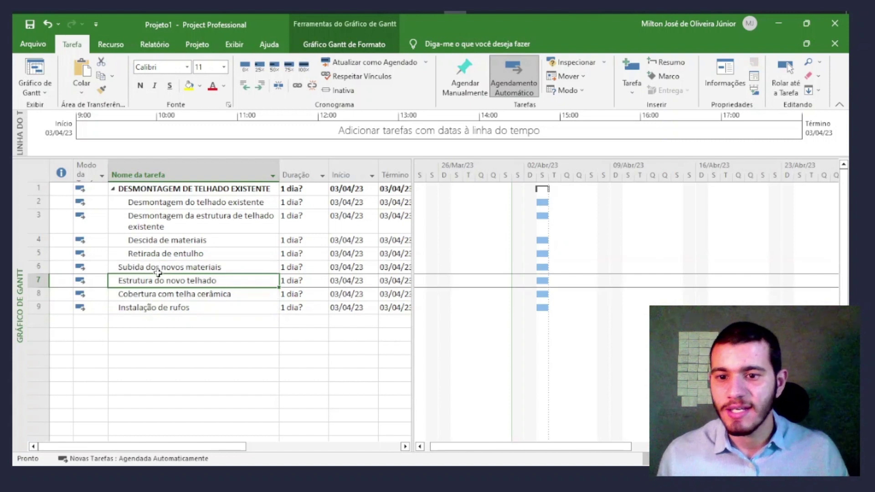
# - Insert a new task above "Subida dos novos materiais" and name it "EXECUÇÃO DE NOVO TELHADO"
pyautogui.click(158, 272)
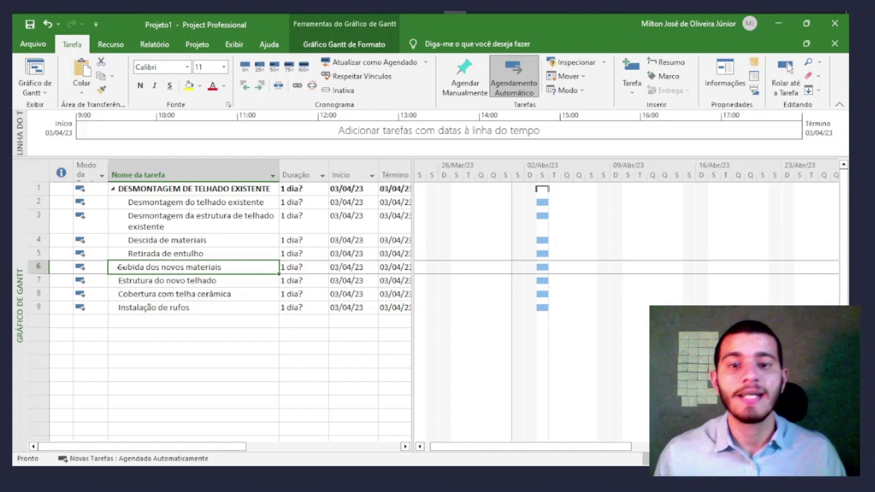
pyautogui.rightClick(120, 268)
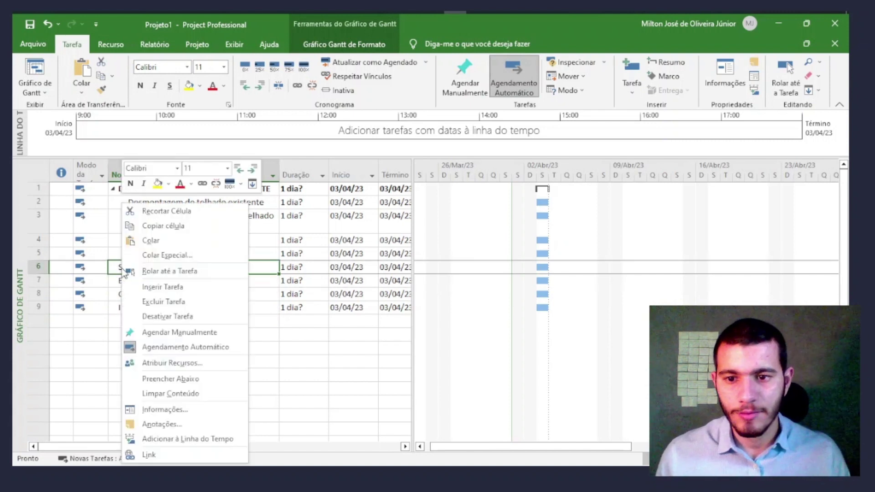
pyautogui.click(168, 288)
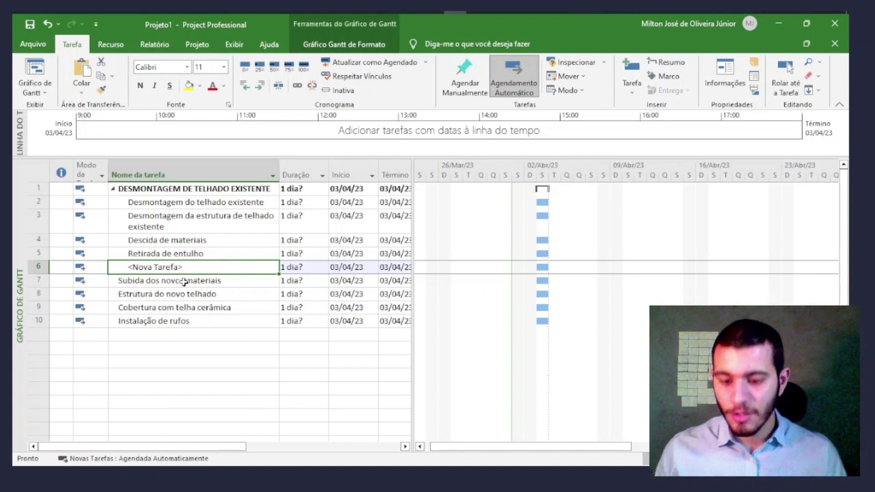
pyautogui.write('EXECUÇÃO ')
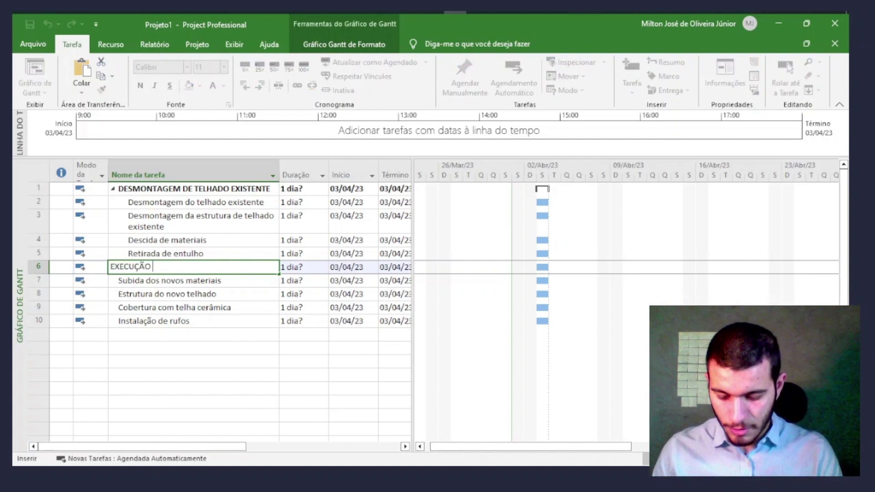
pyautogui.write('DE NOVO TELHADO')
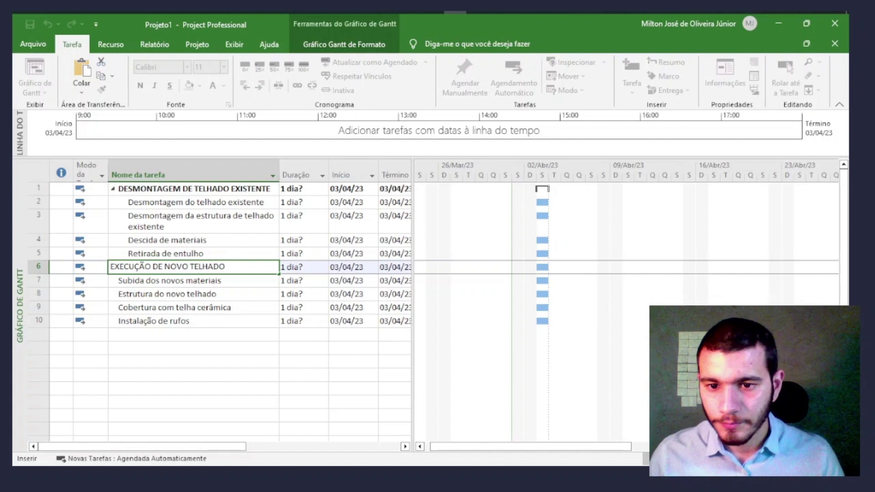
pyautogui.press('Return')
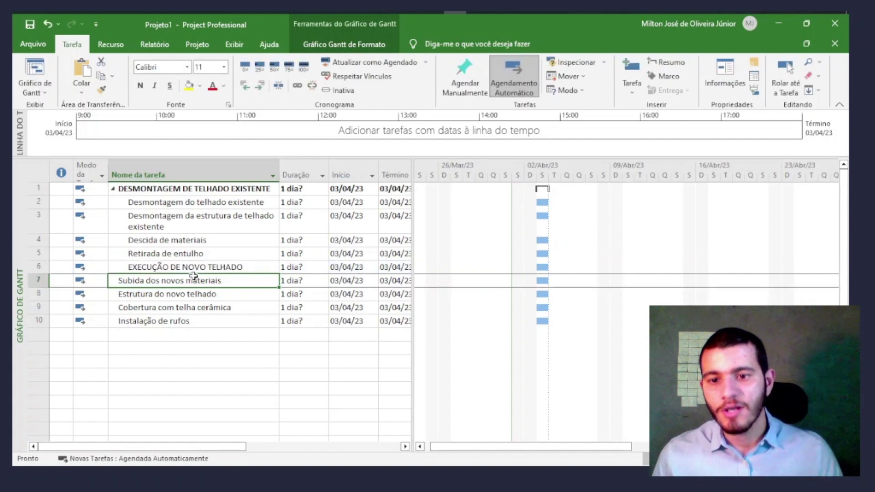
# - Outdent "EXECUÇÃO DE NOVO TELHADO" to the same level as "DESMONTAGEM DE TELHADO EXISTENTE"
pyautogui.click(187, 269)
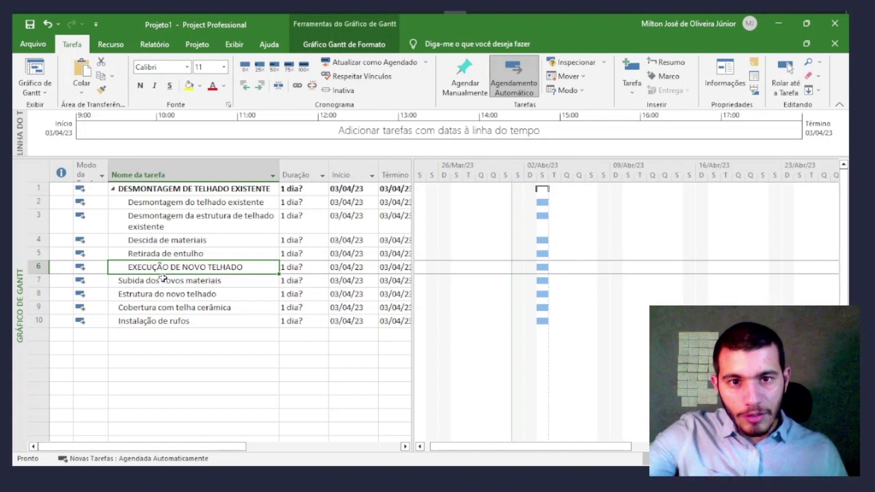
pyautogui.click(159, 190)
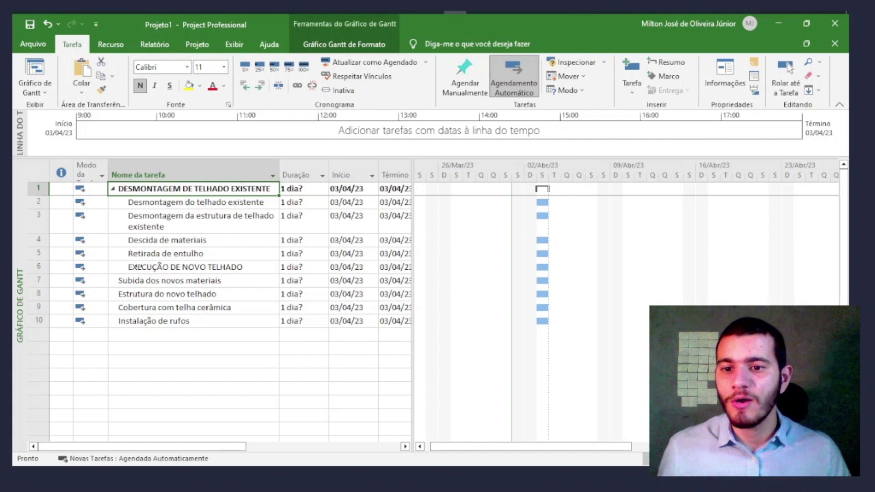
pyautogui.click(151, 267)
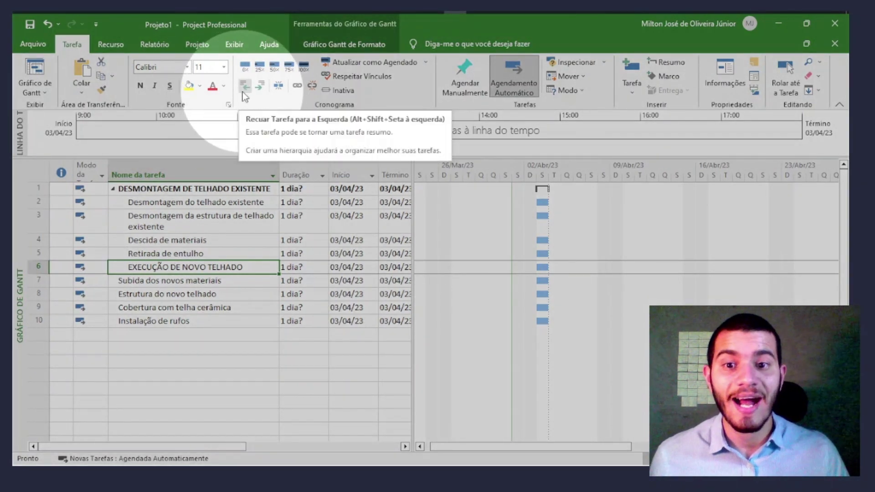
pyautogui.click(245, 88)
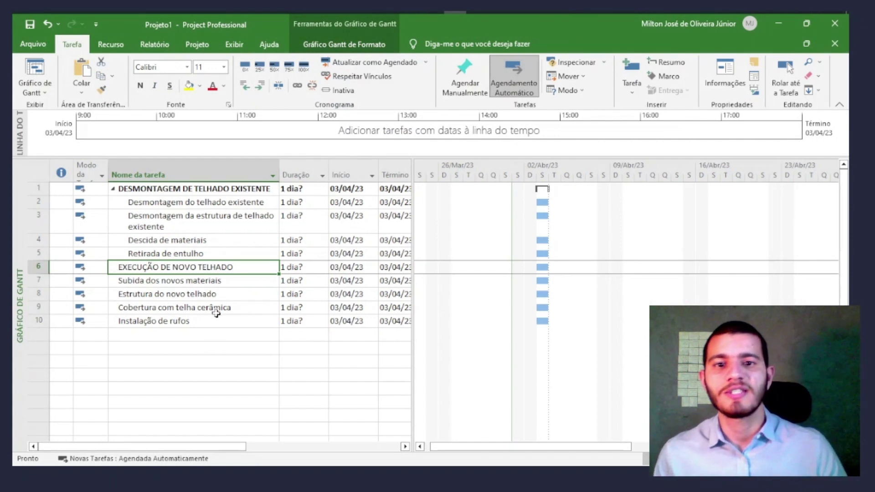
# - Indent the tasks "Subida dos novos materiais" through "Instalação de rufos" as subtasks of "EXECUÇÃO DE NOVO TELHADO"
pyautogui.moveTo(203, 283); pyautogui.dragTo(202, 324)
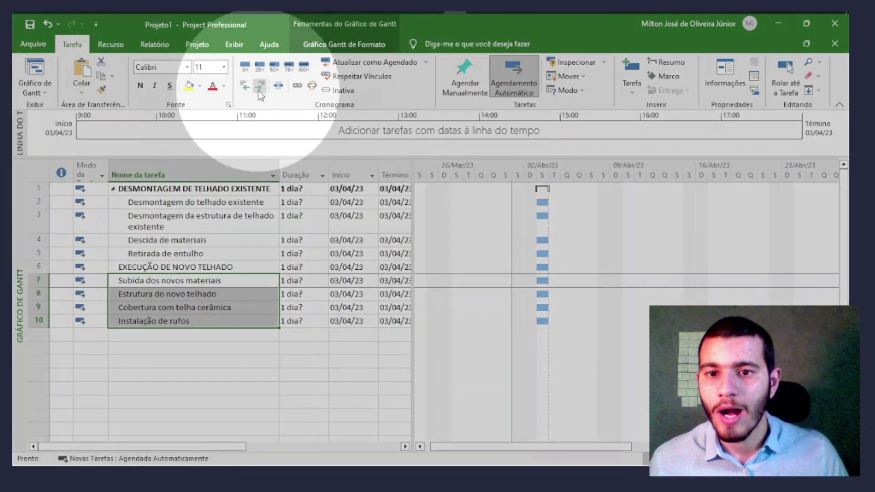
pyautogui.click(262, 90)
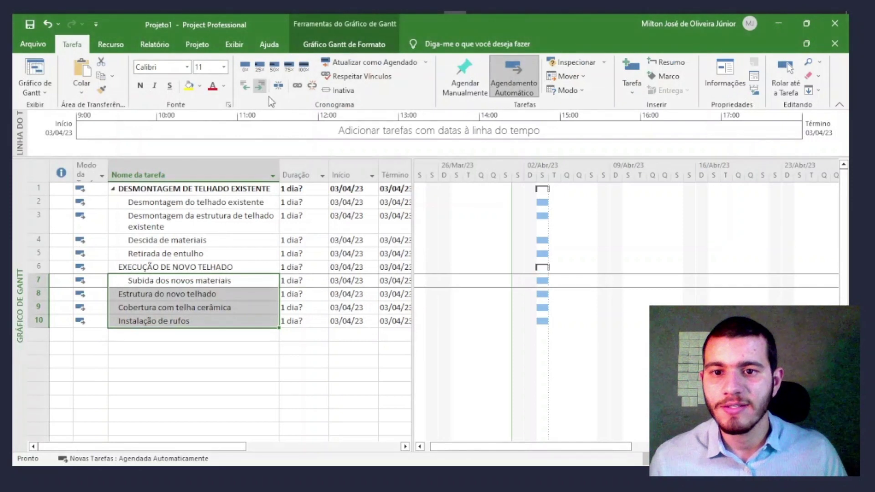
pyautogui.click(117, 266)
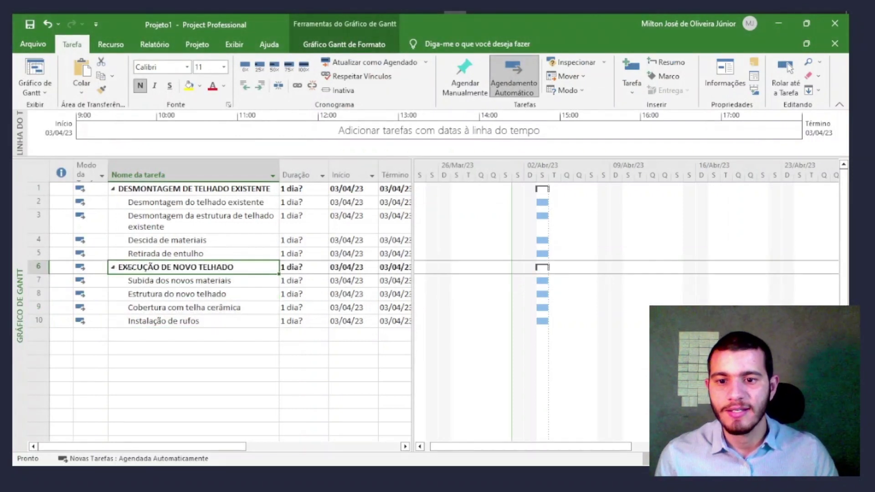
# - Collapse the subtasks of both summary tasks and expand them again to check the grouping
pyautogui.click(113, 267)
pyautogui.click(113, 189)
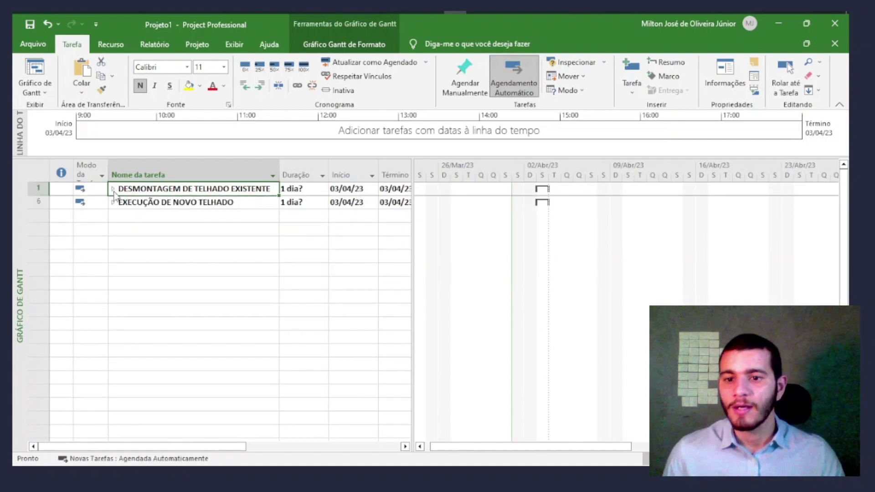
pyautogui.click(113, 189)
pyautogui.click(112, 267)
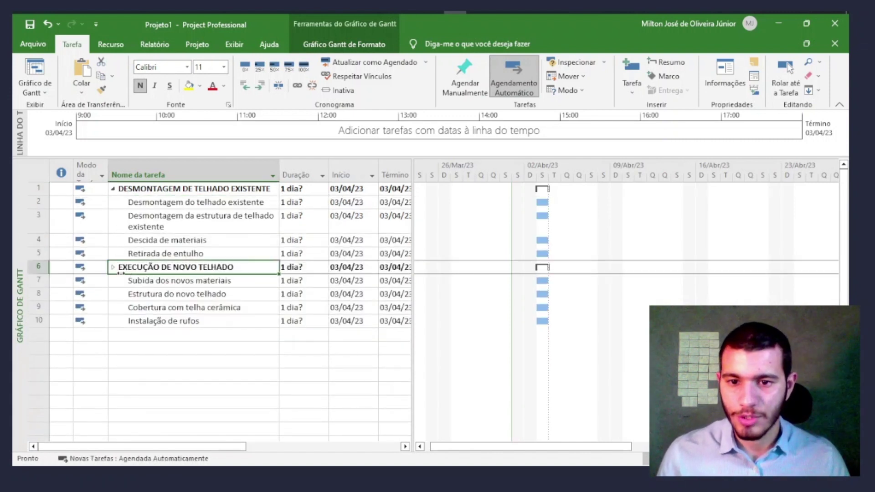
# - Set the durations of the four dismantling subtasks, from "Desmontagem do telhado existente" to "Retirada de entulho", to 3, 5, 3 and 2 days
pyautogui.click(291, 202)
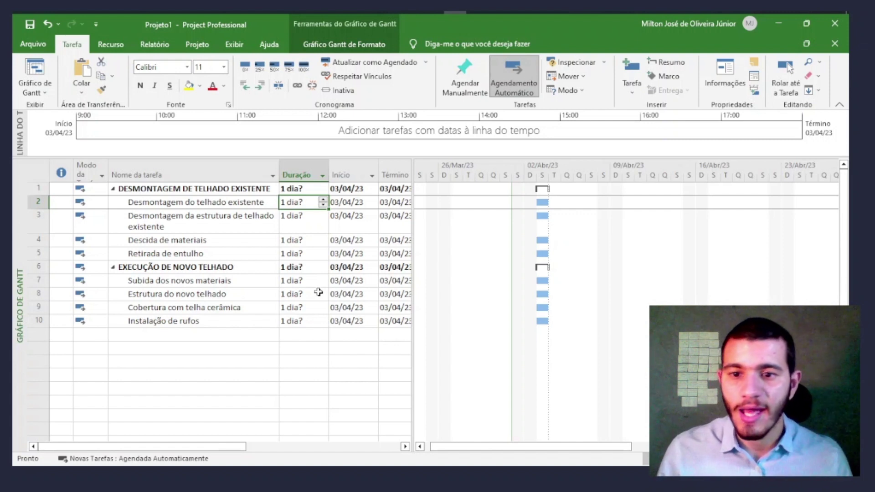
pyautogui.write('3')
pyautogui.press('Return')
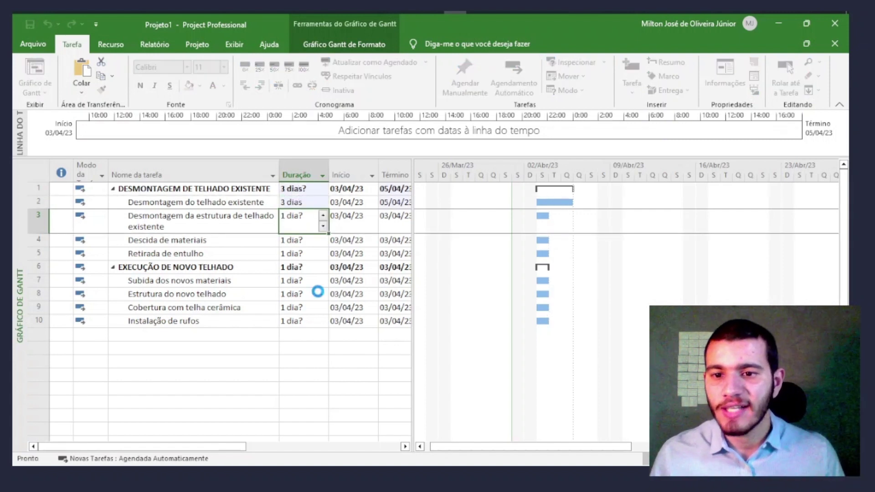
pyautogui.write('5')
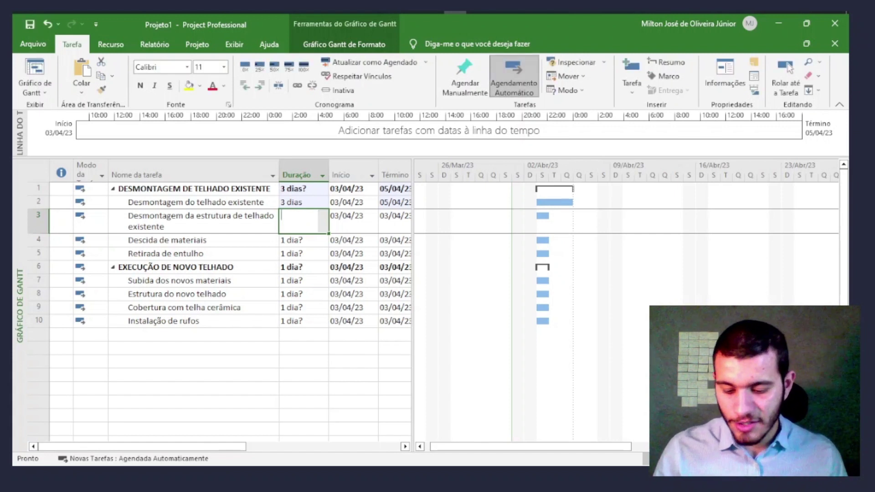
pyautogui.press('Return')
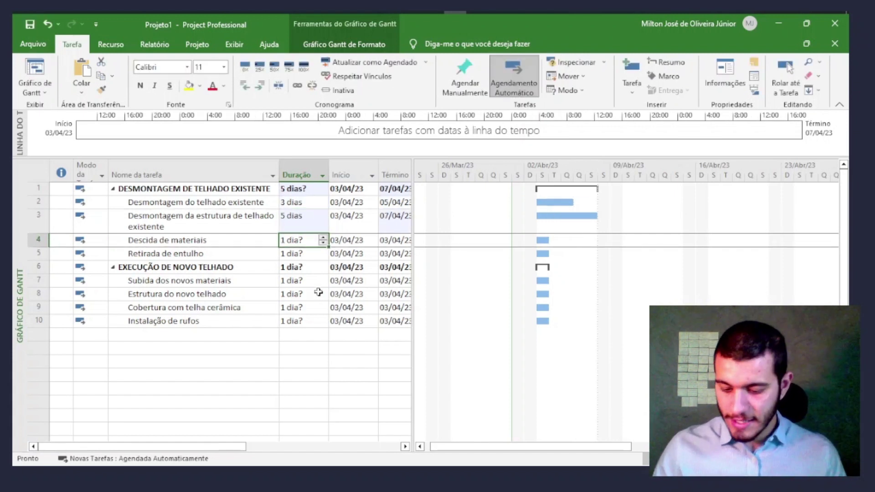
pyautogui.write('3')
pyautogui.press('Return')
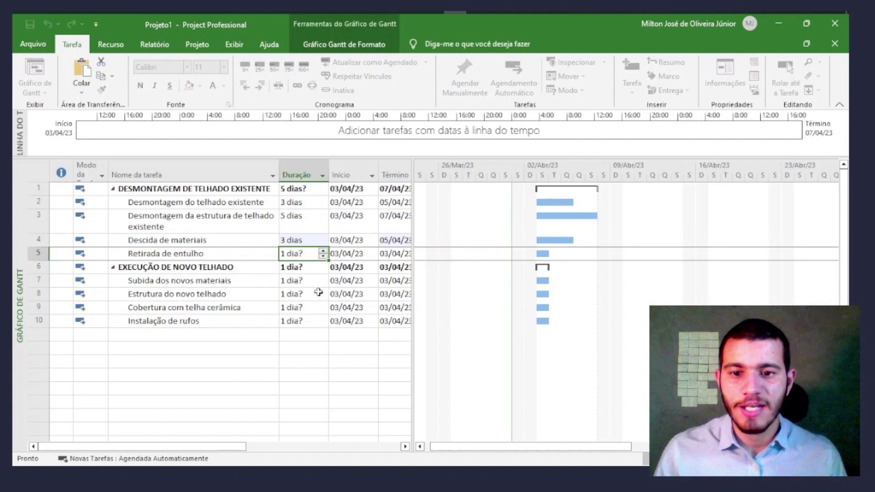
pyautogui.write('2')
pyautogui.press('Return')
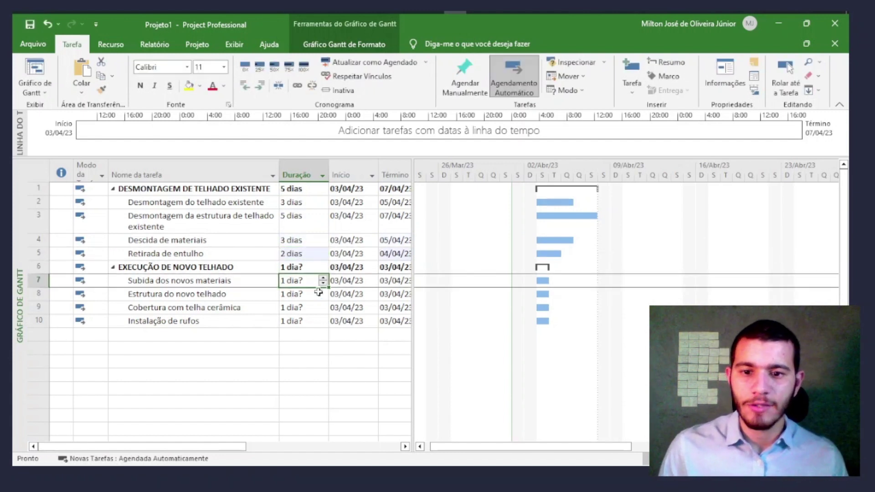
# - Set the durations of the four new-roof subtasks, from "Subida dos novos materiais" to "Instalação de rufos", to 2, 7, 7 and 3 days
pyautogui.write('2')
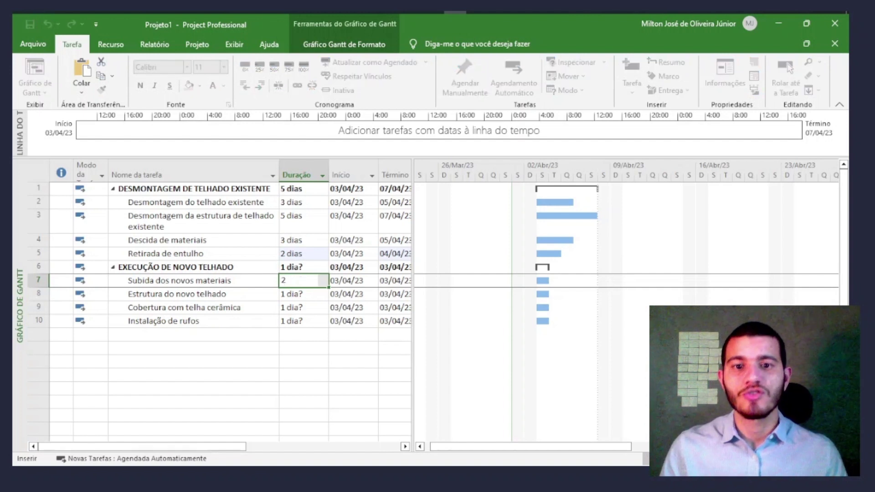
pyautogui.press('Return')
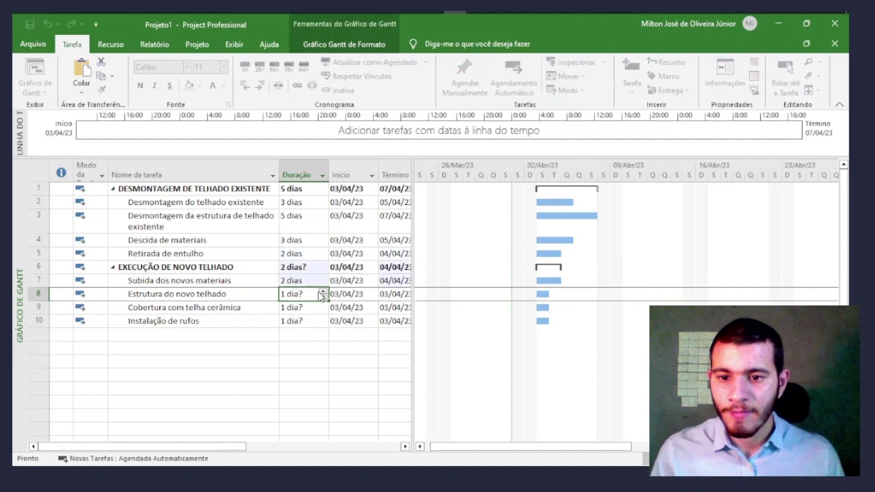
pyautogui.write('7')
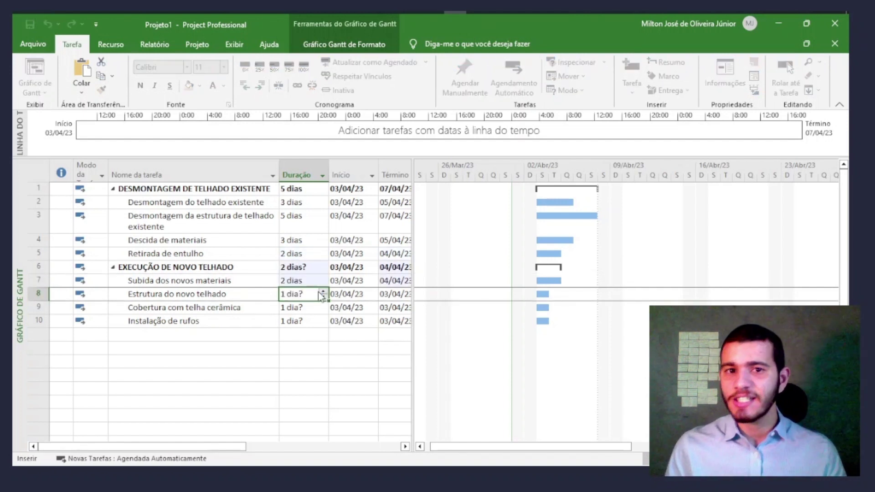
pyautogui.press('Return')
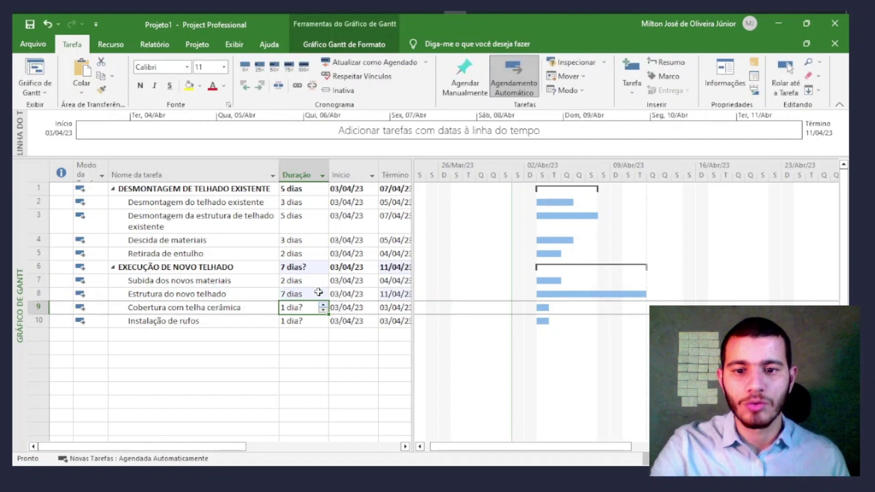
pyautogui.write('7')
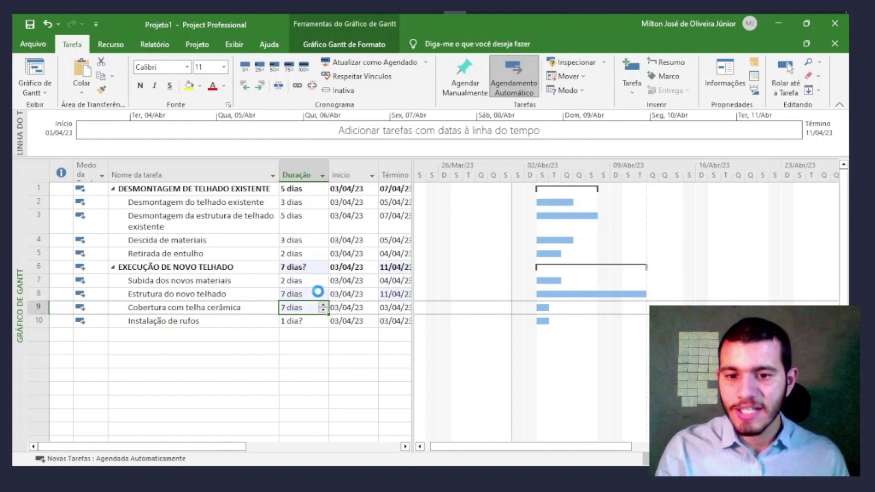
pyautogui.press('Return')
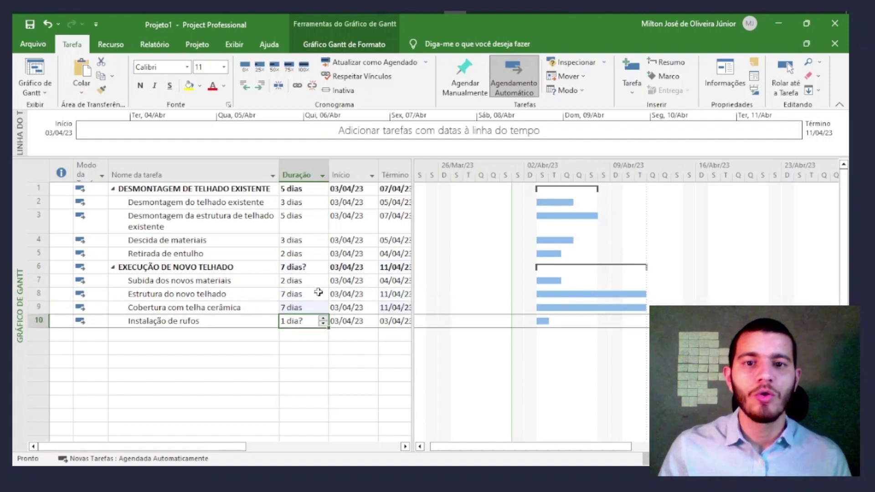
pyautogui.write('3')
pyautogui.press('Return')
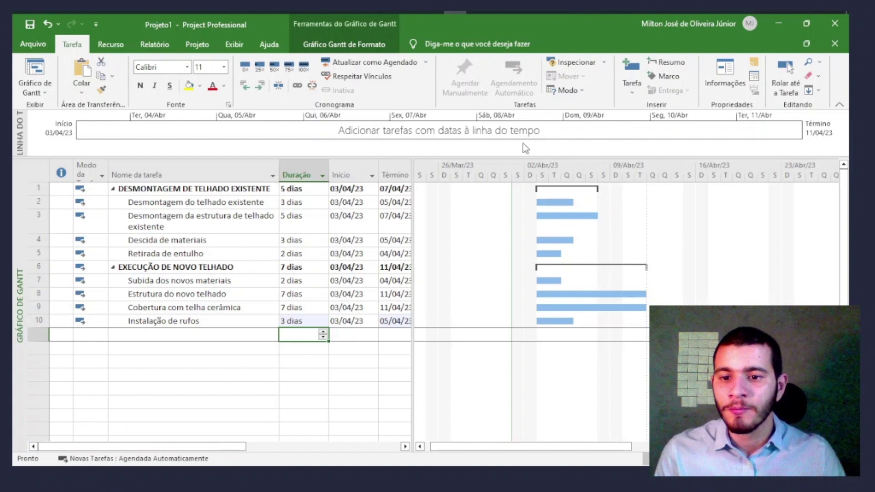
pyautogui.click(177, 295)
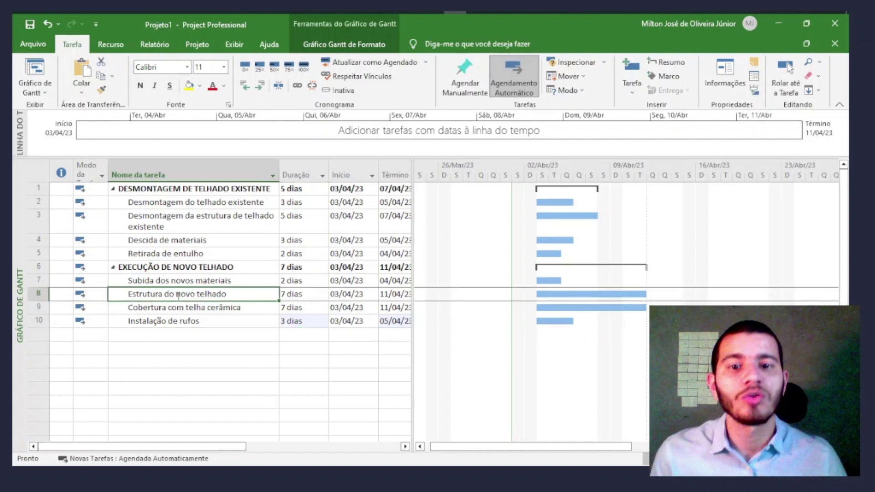
pyautogui.click(136, 281)
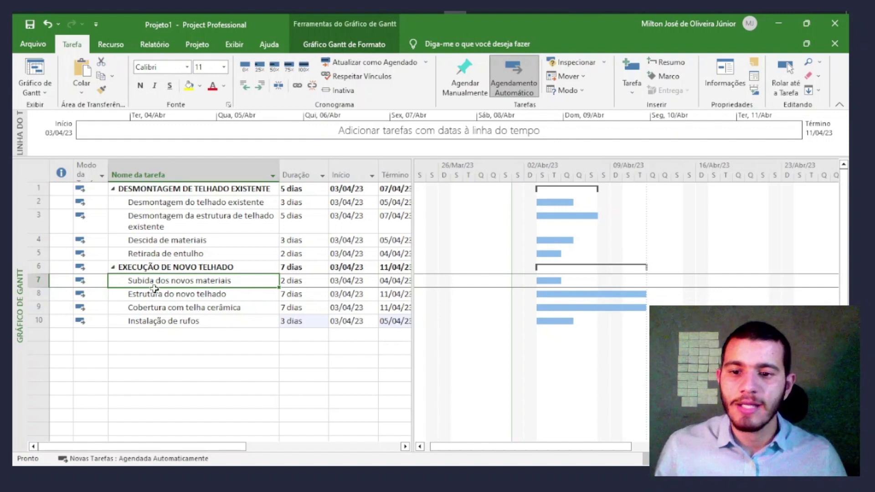
pyautogui.click(155, 293)
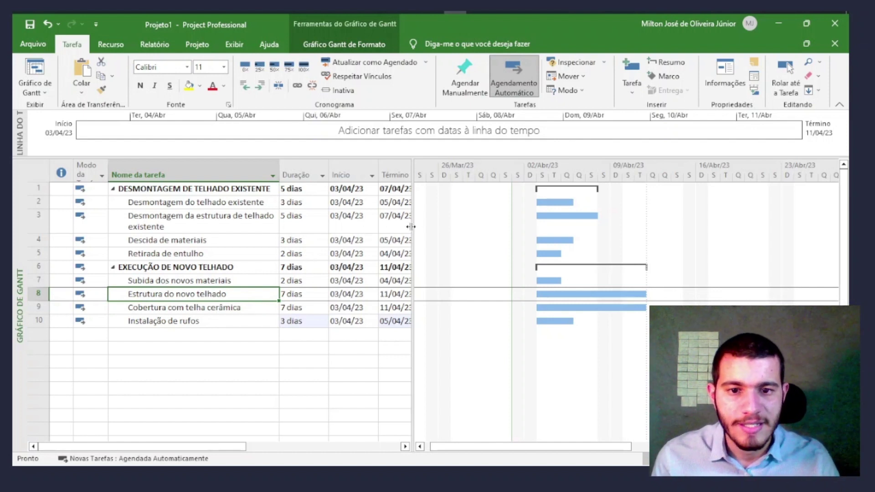
# - Widen the task table beside the Gantt chart to reveal the whole Predecessoras column
pyautogui.moveTo(412, 227); pyautogui.dragTo(545, 233)
pyautogui.click(457, 173)
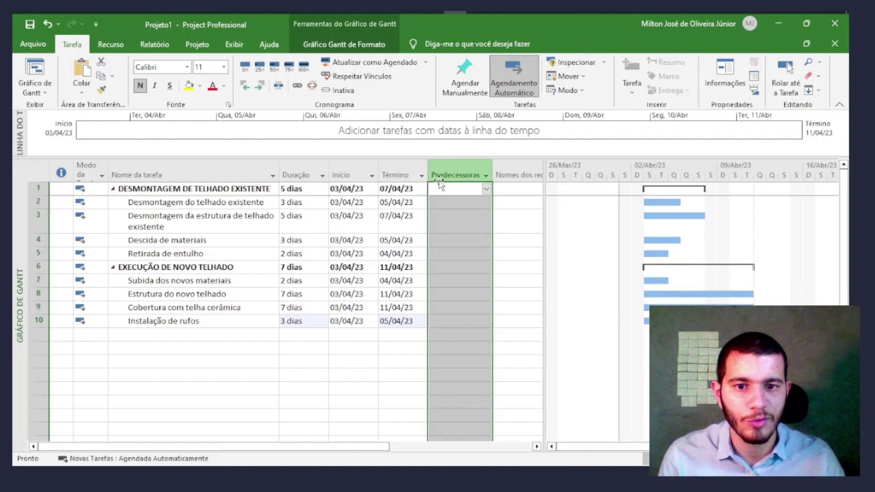
pyautogui.click(456, 205)
# - Set task 2, "Desmontagem do telhado existente", as the predecessor of "Desmontagem da estrutura de telhado existente"
pyautogui.click(221, 202)
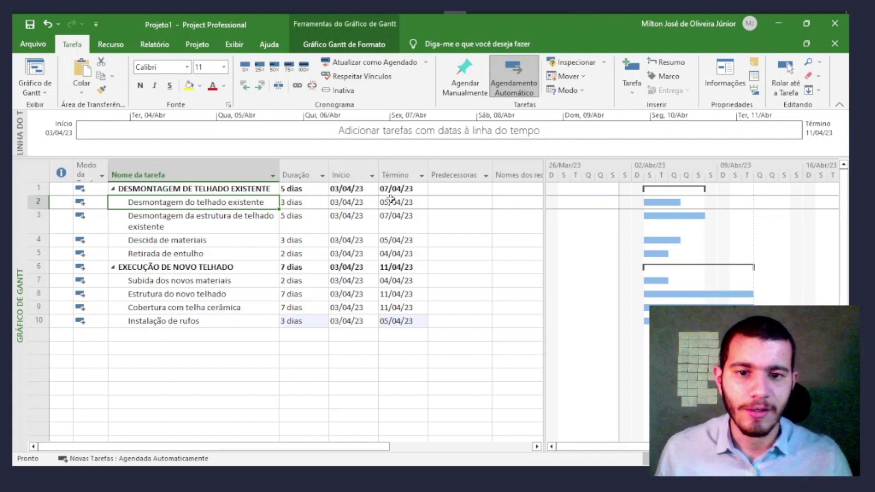
pyautogui.click(431, 201)
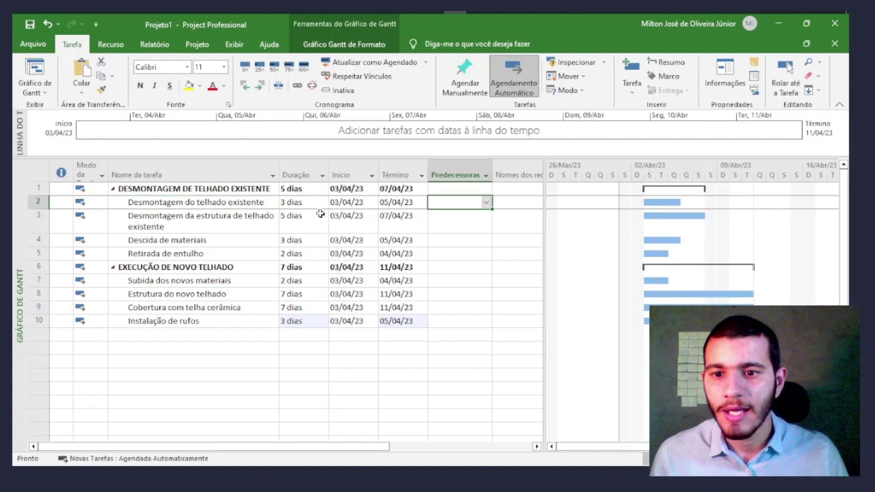
pyautogui.click(253, 220)
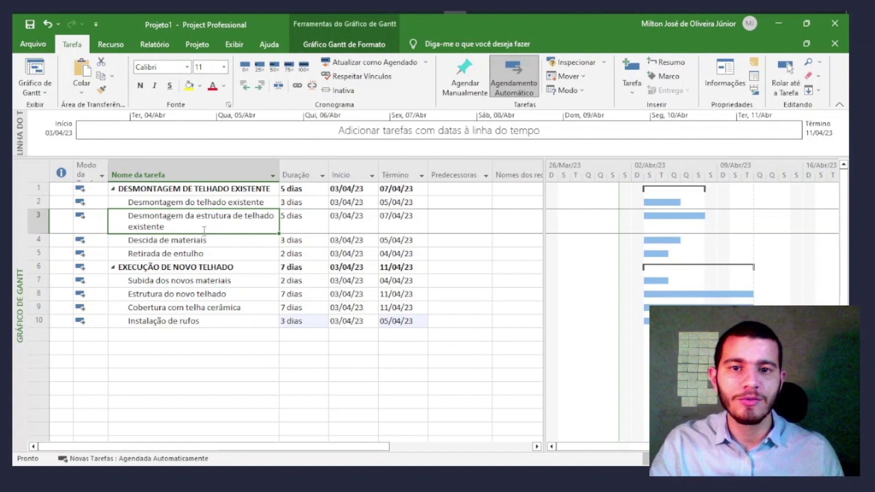
pyautogui.click(438, 224)
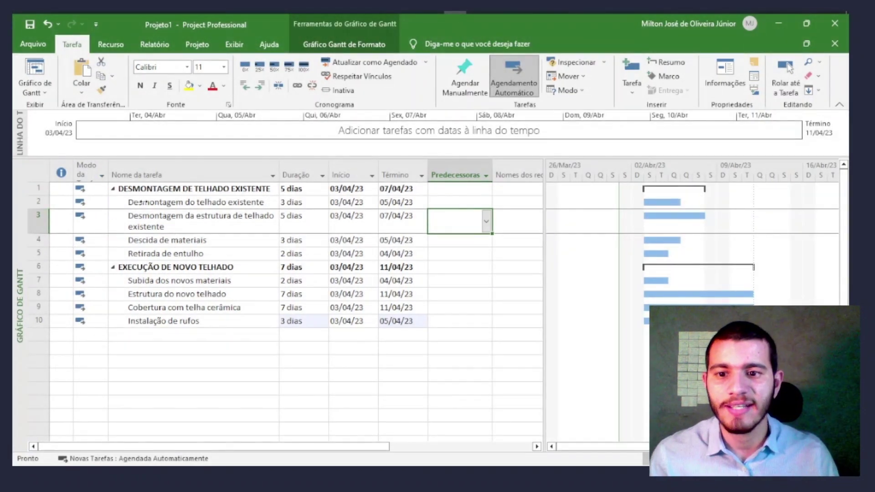
pyautogui.click(142, 202)
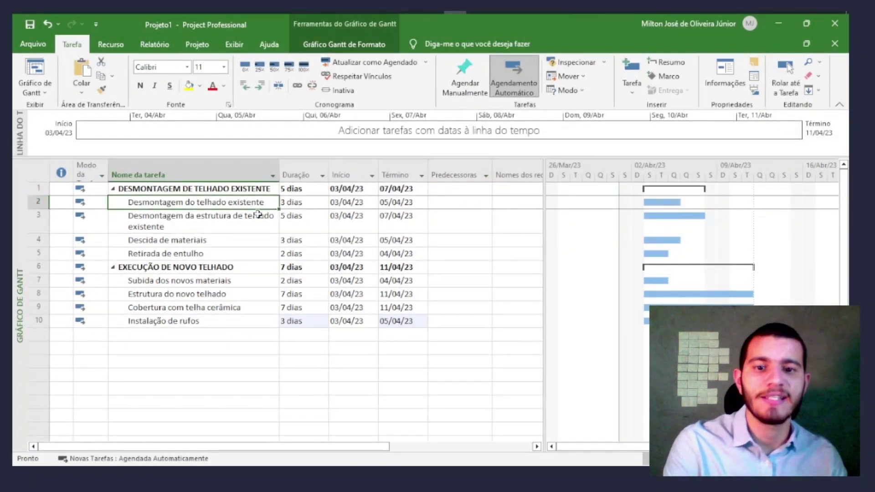
pyautogui.click(467, 214)
pyautogui.write('2')
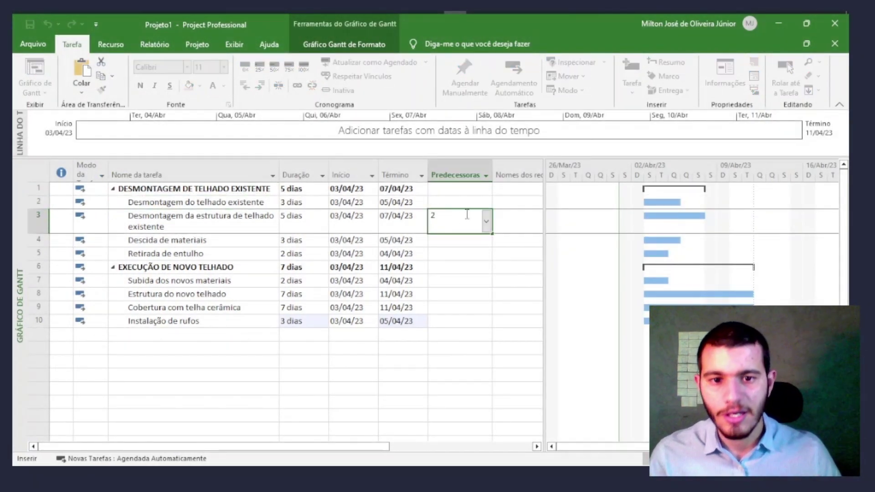
pyautogui.press('Return')
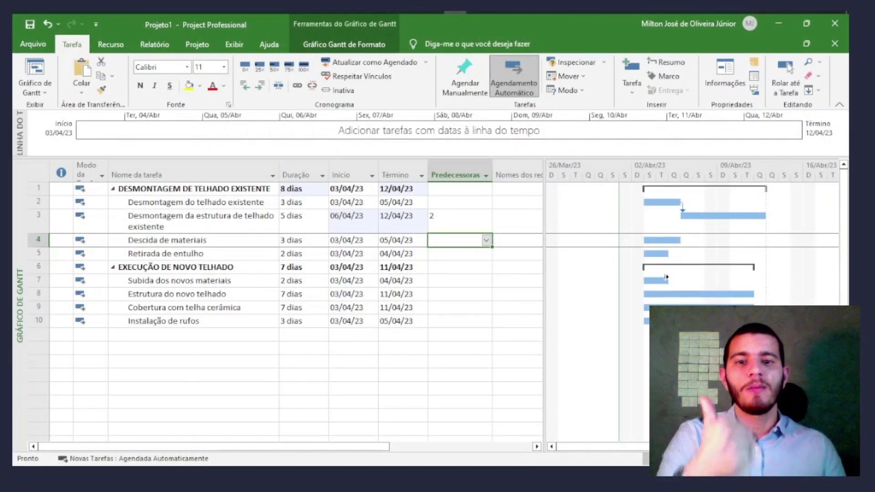
# - Set task 3, "Desmontagem da estrutura de telhado existente", as the predecessor of "Descida de materiais"
pyautogui.click(164, 240)
pyautogui.click(440, 240)
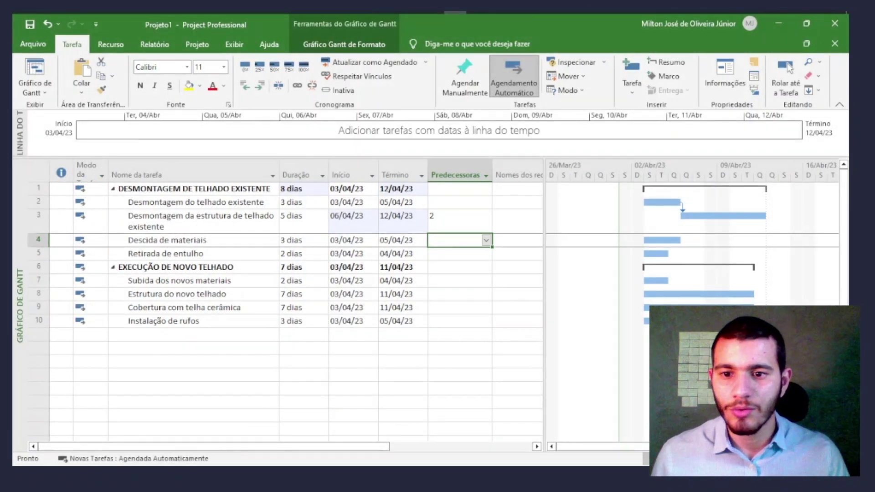
pyautogui.click(449, 243)
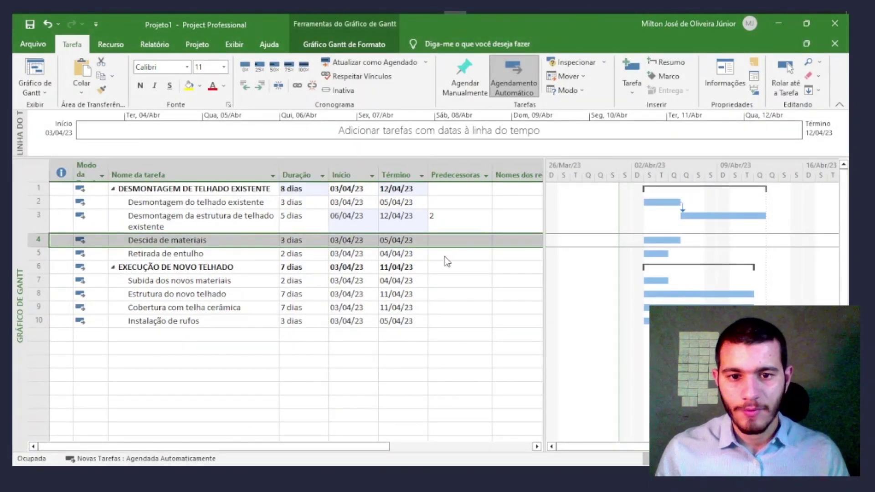
pyautogui.click(613, 343)
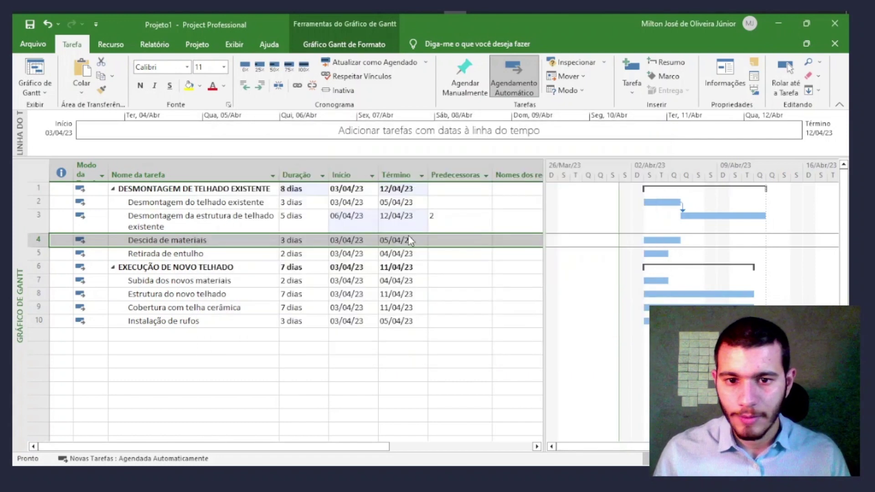
pyautogui.write('3')
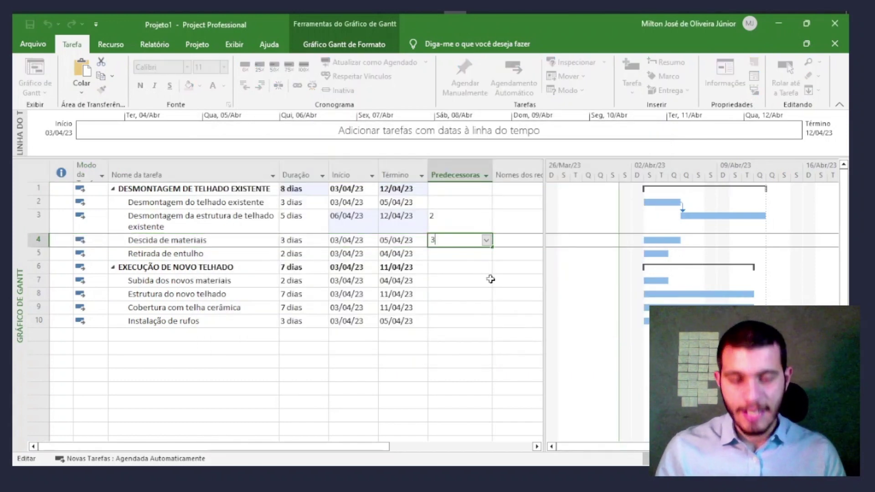
pyautogui.press('Return')
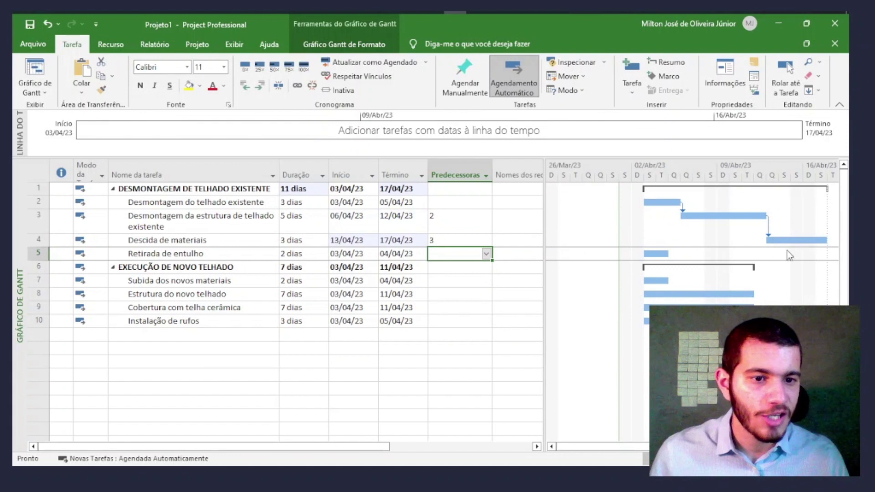
# - Set task 4, "Descida de materiais", as the predecessor of "Retirada de entulho"
pyautogui.click(425, 294)
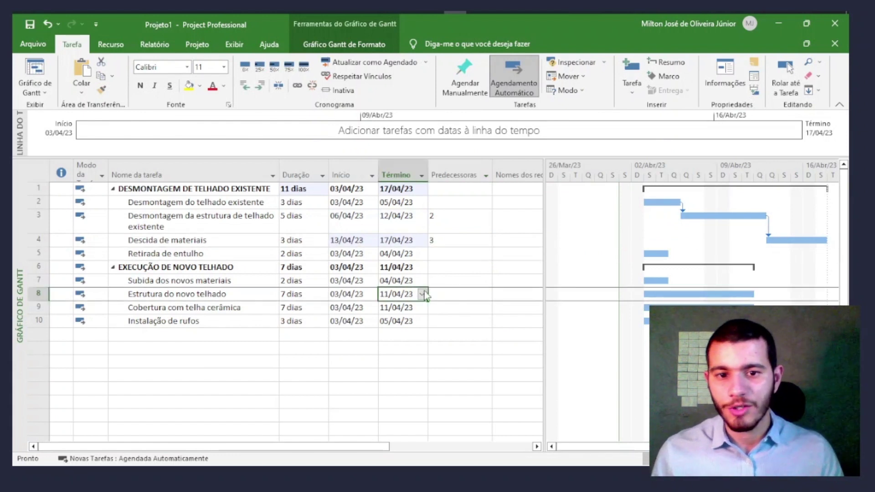
pyautogui.click(447, 251)
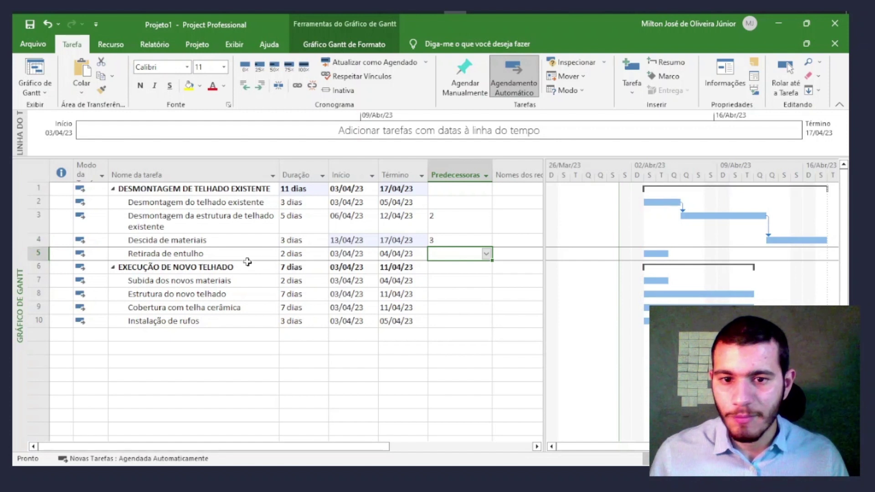
pyautogui.write('4')
pyautogui.press('Return')
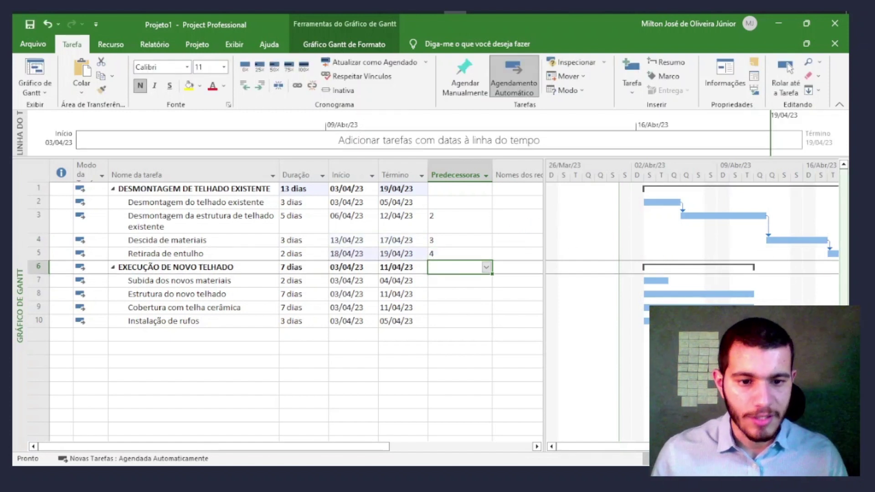
# - Link the four new-roof subtasks, from "Subida dos novos materiais" to "Instalação de rufos", in a finish-to-start sequence in one operation
pyautogui.hscroll(5, 693, 301)
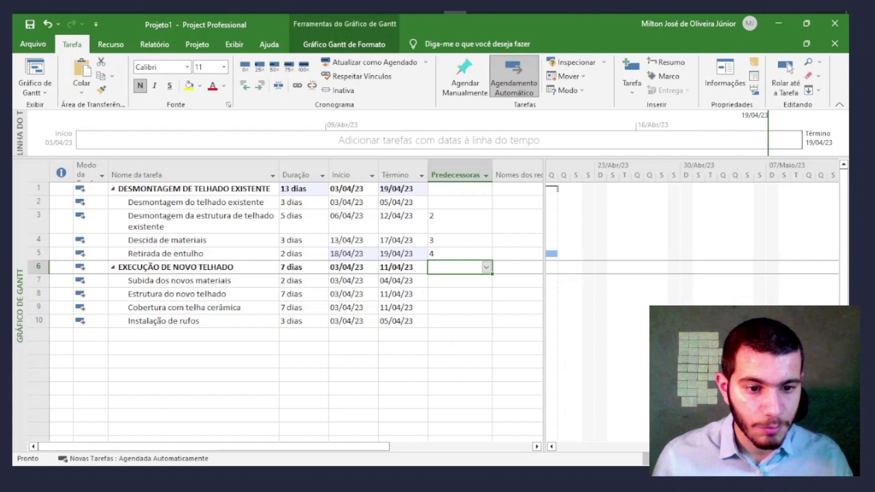
pyautogui.click(788, 65)
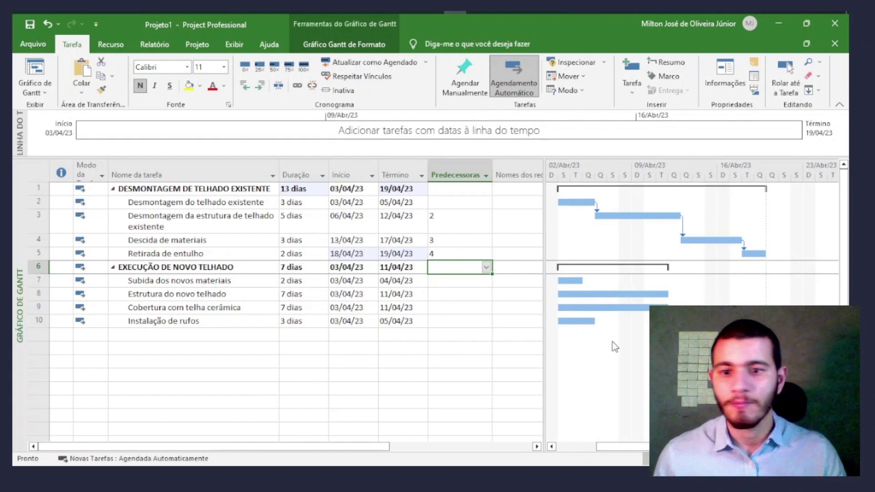
pyautogui.click(217, 321)
pyautogui.moveTo(189, 280); pyautogui.dragTo(189, 322)
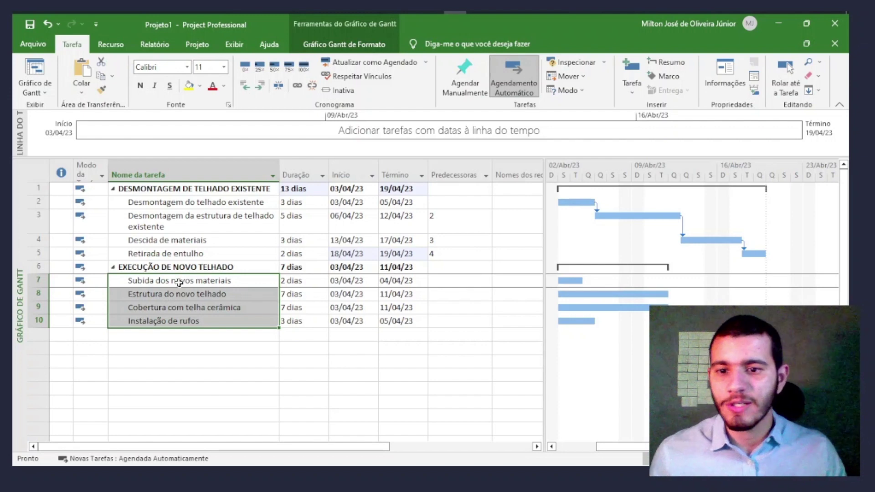
pyautogui.moveTo(178, 283); pyautogui.dragTo(166, 327)
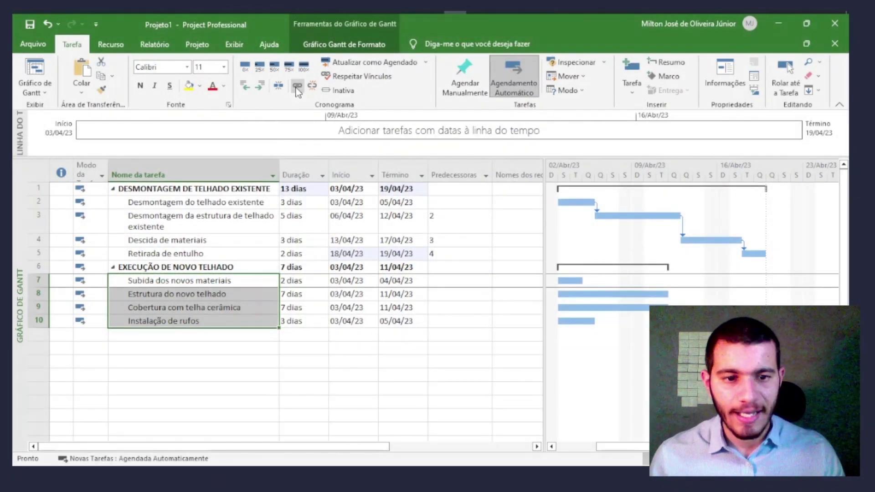
pyautogui.click(296, 87)
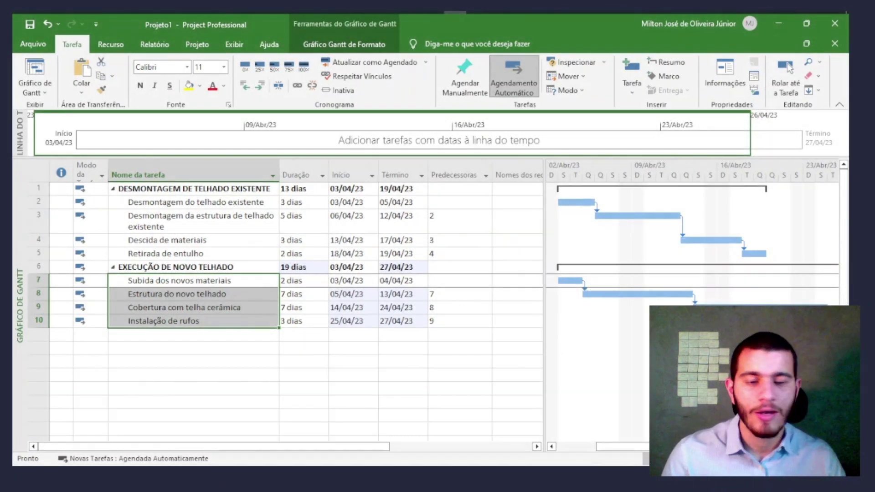
pyautogui.moveTo(443, 281); pyautogui.dragTo(450, 324)
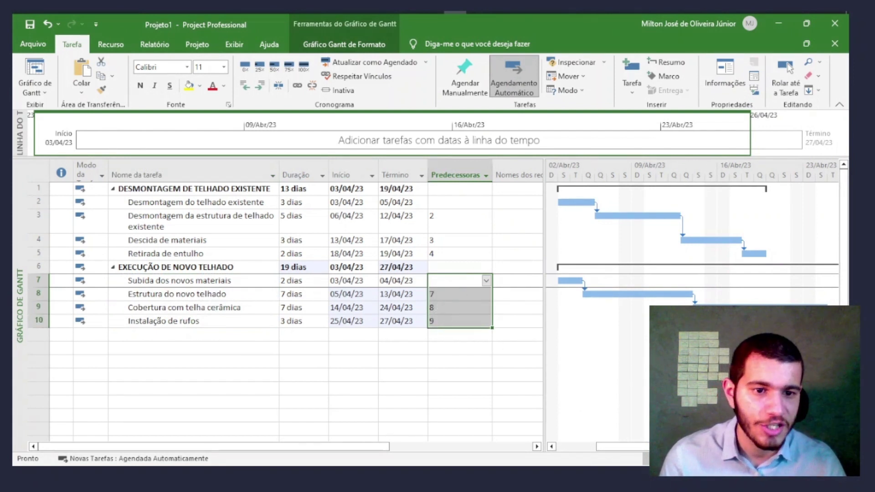
# - Set task 3, "Desmontagem da estrutura de telhado existente", as the predecessor of "Subida dos novos materiais"
pyautogui.click(168, 283)
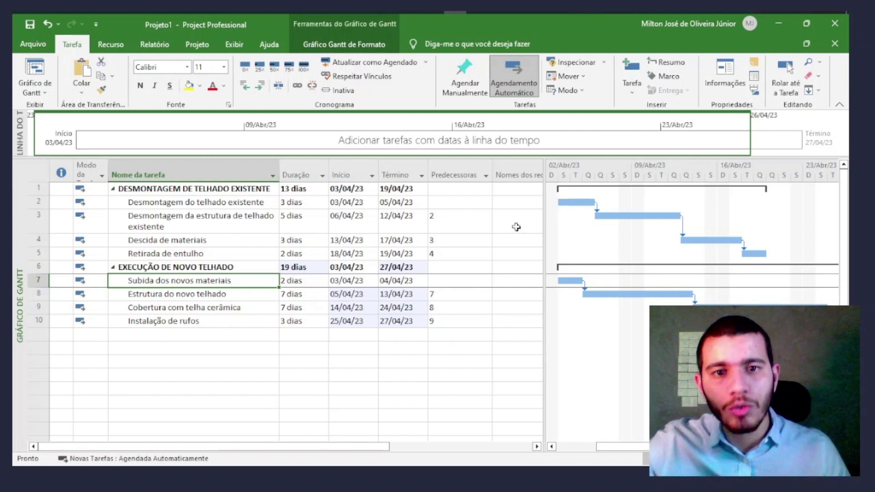
pyautogui.click(451, 292)
pyautogui.click(443, 282)
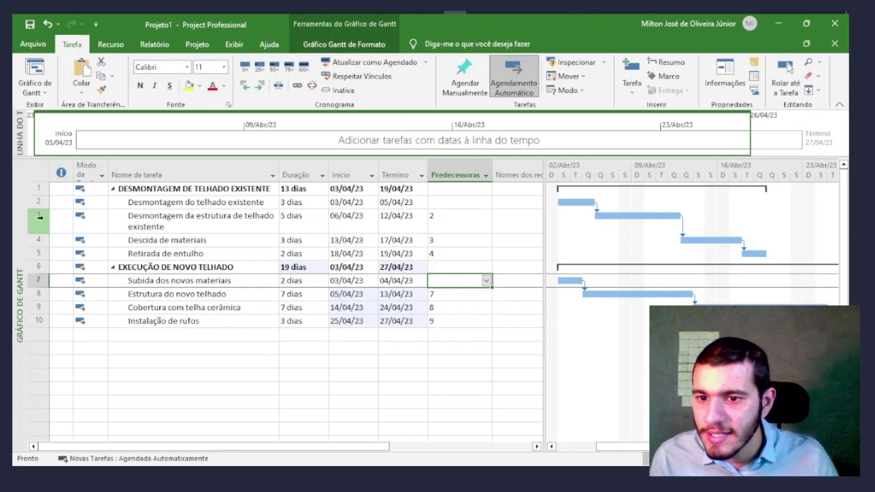
pyautogui.write('3')
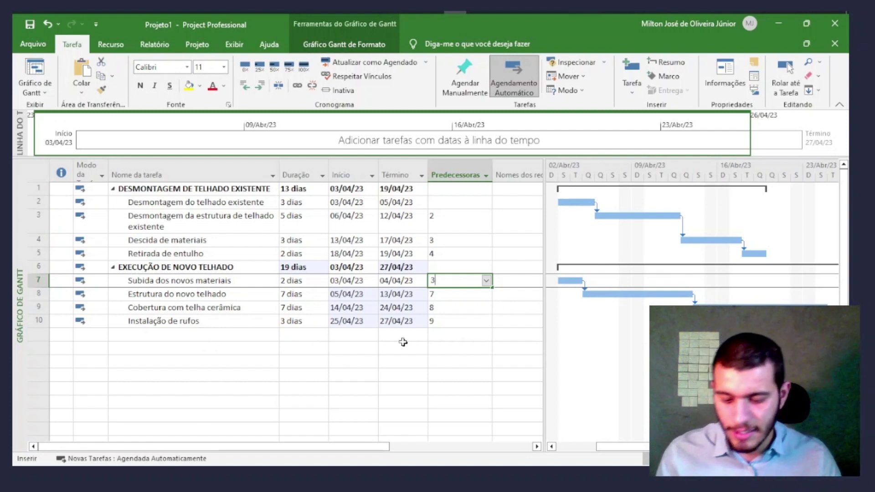
pyautogui.press('Return')
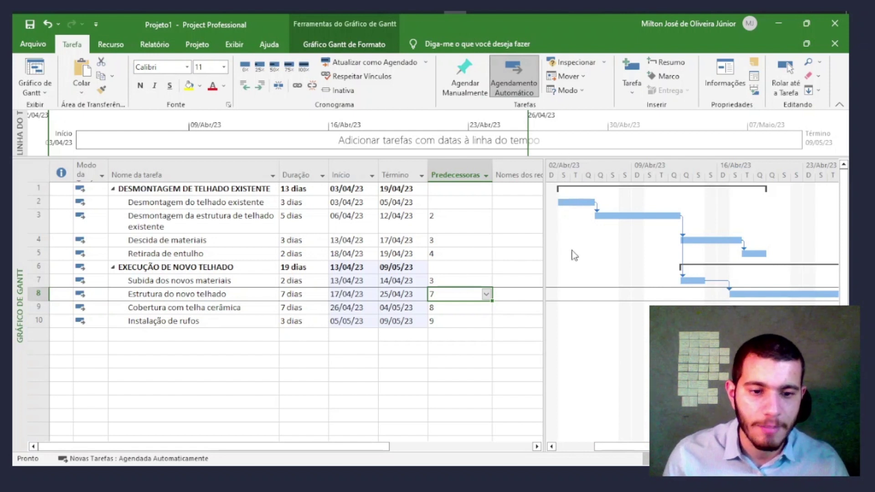
# - Examine the end of the Gantt chart and the tasks' dates in the Início and Término columns
pyautogui.moveTo(636, 448); pyautogui.dragTo(711, 449)
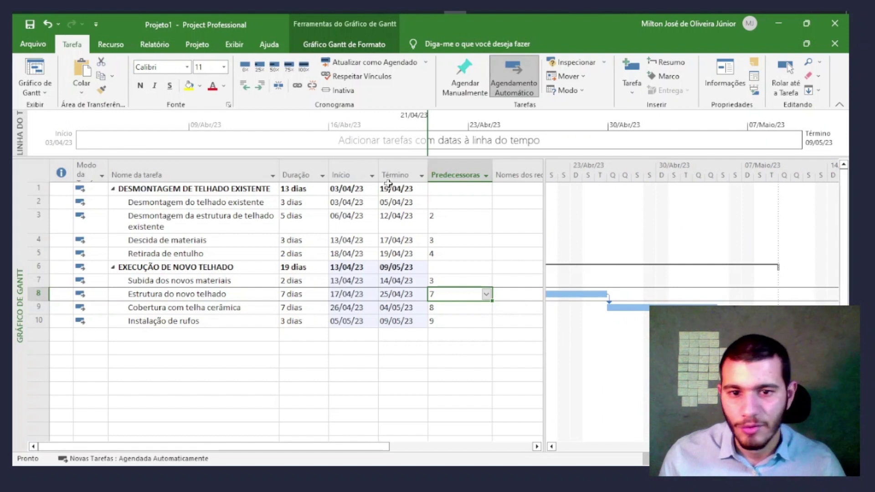
pyautogui.moveTo(397, 175); pyautogui.dragTo(347, 176)
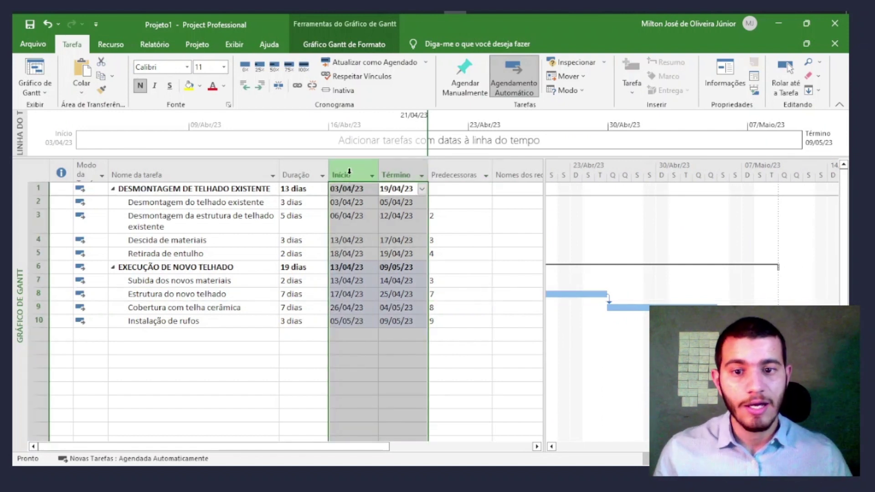
pyautogui.click(407, 221)
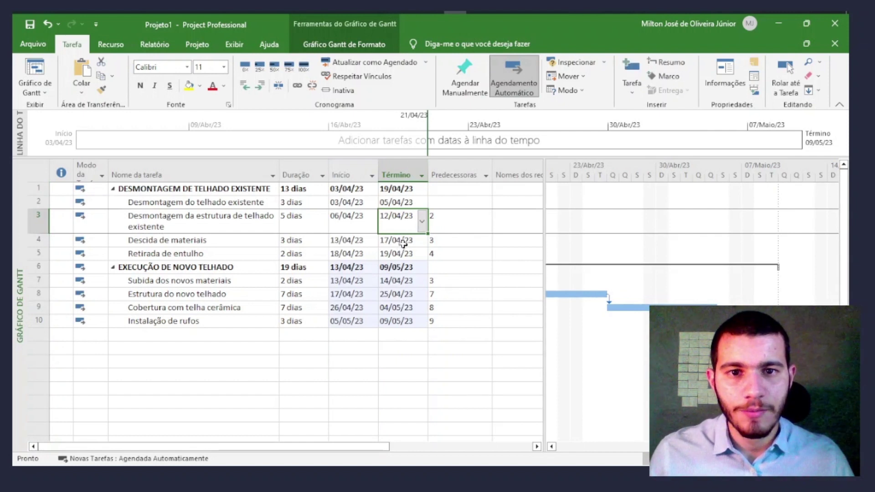
pyautogui.click(453, 335)
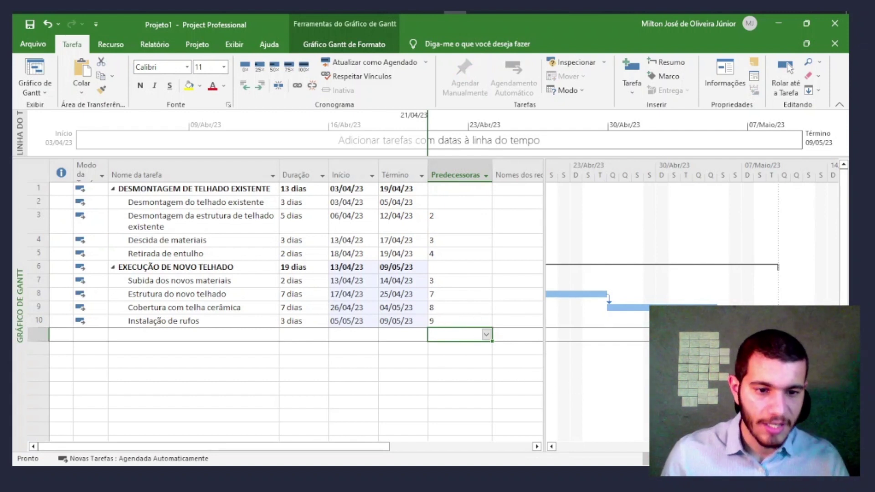
# - Edit the bar styles so that the Tarefa bars show the Nome field as text on their left side
pyautogui.moveTo(698, 447); pyautogui.dragTo(638, 447)
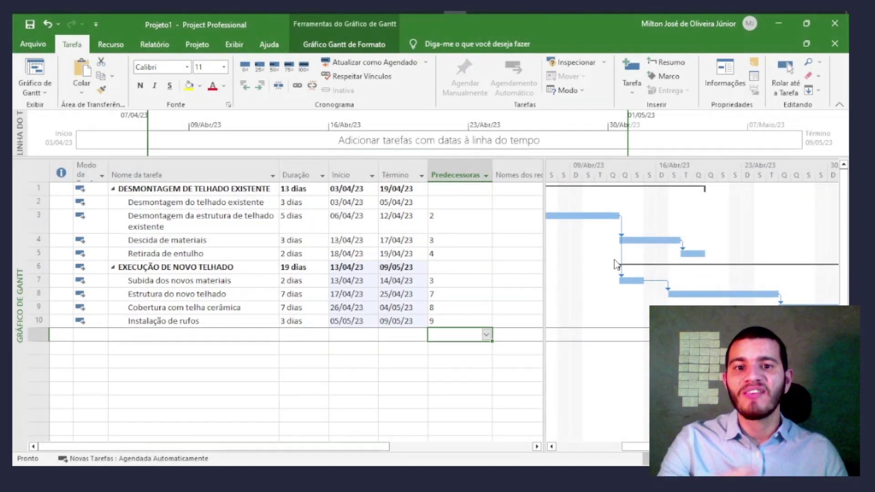
pyautogui.rightClick(587, 253)
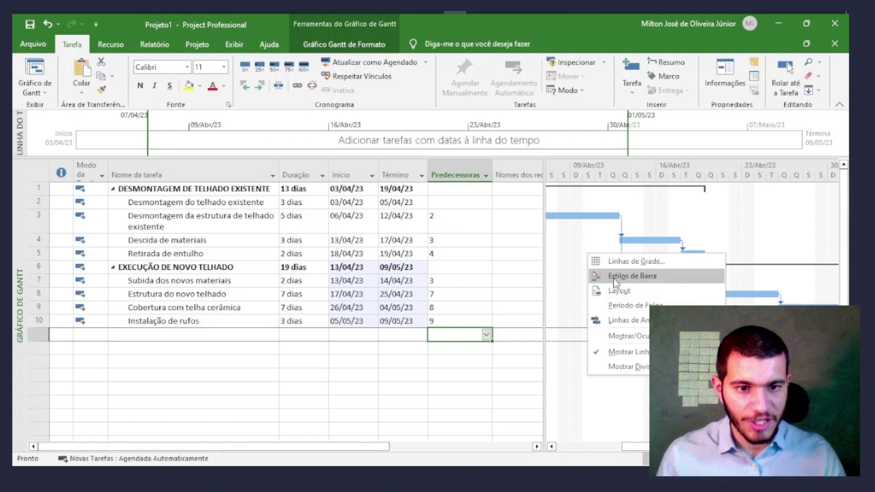
pyautogui.click(672, 285)
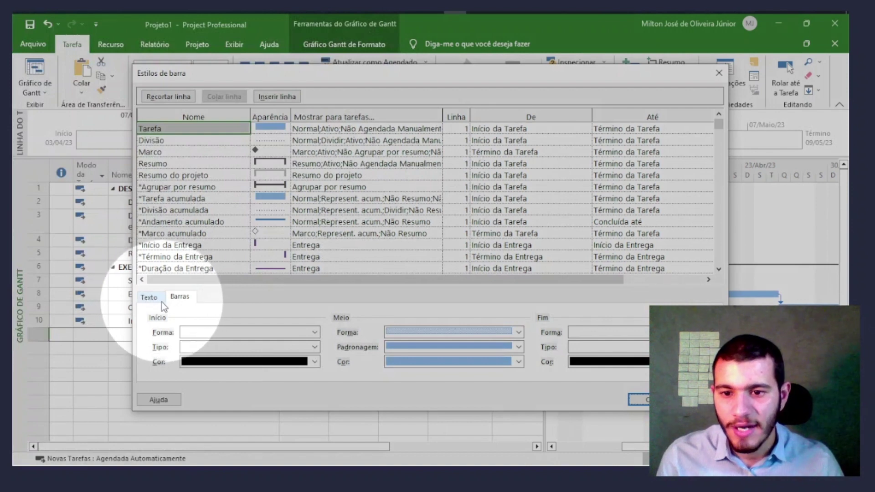
pyautogui.click(151, 300)
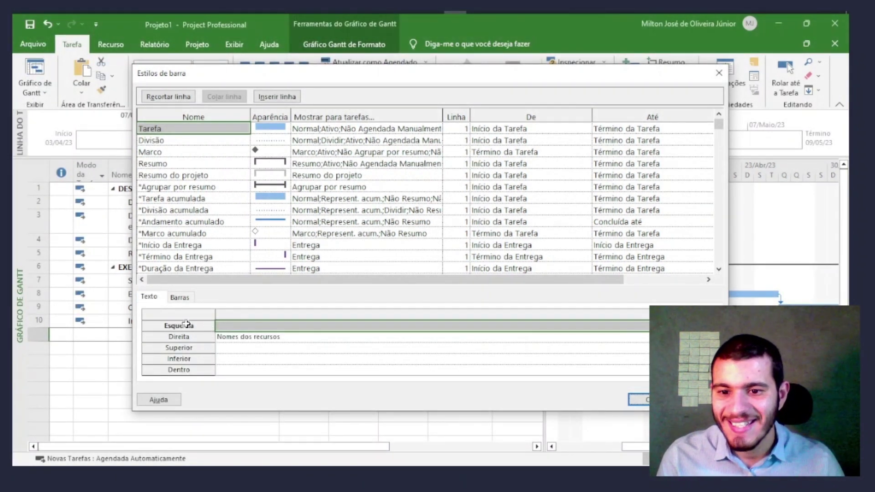
pyautogui.click(239, 325)
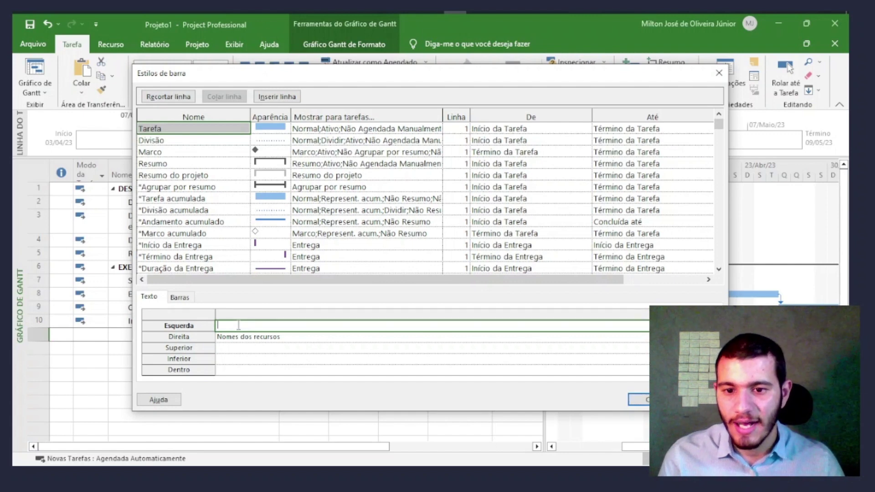
pyautogui.write('Nome')
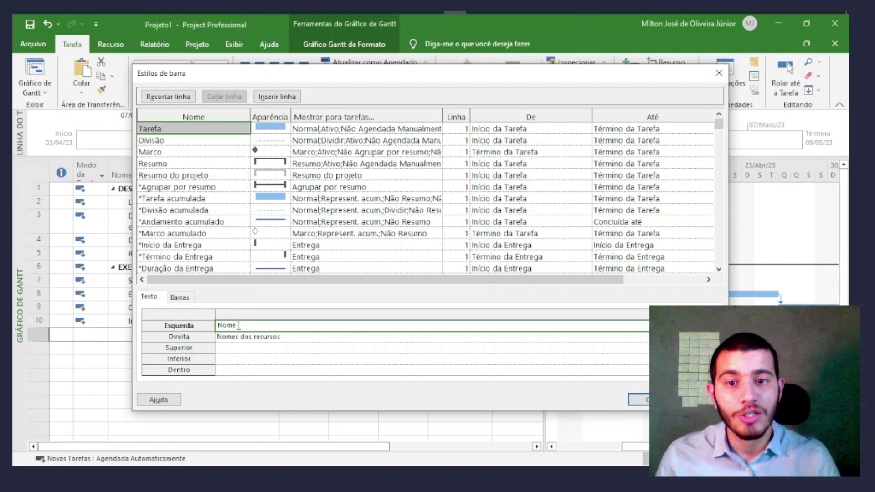
pyautogui.press('Return')
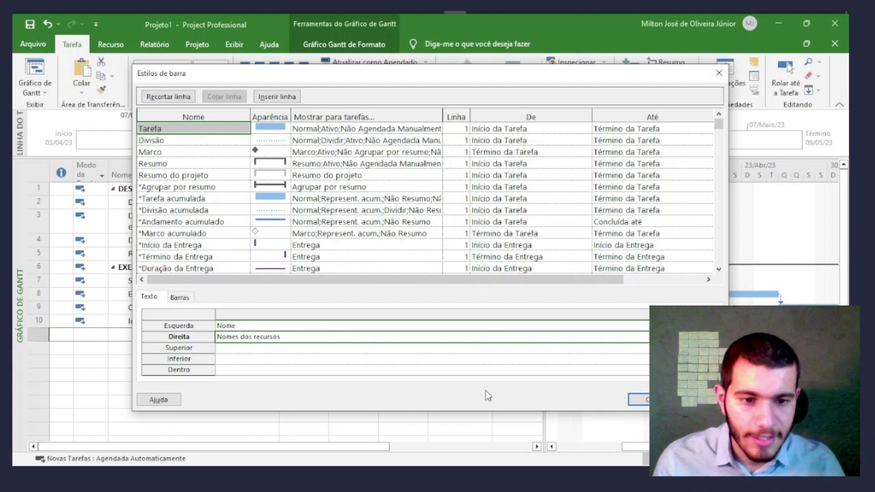
pyautogui.click(637, 399)
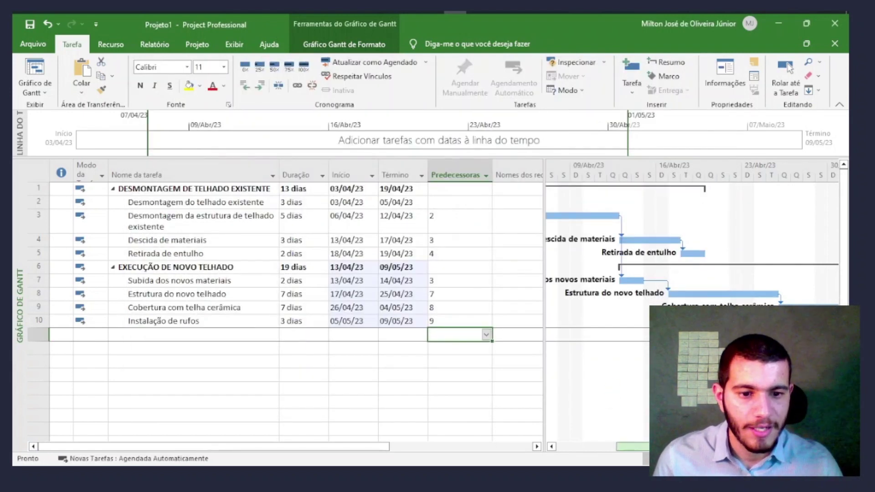
# - Enlarge the Gantt chart area to examine the labelled bars, and bring the task table back up to the Predecessoras column
pyautogui.moveTo(664, 442); pyautogui.dragTo(602, 442)
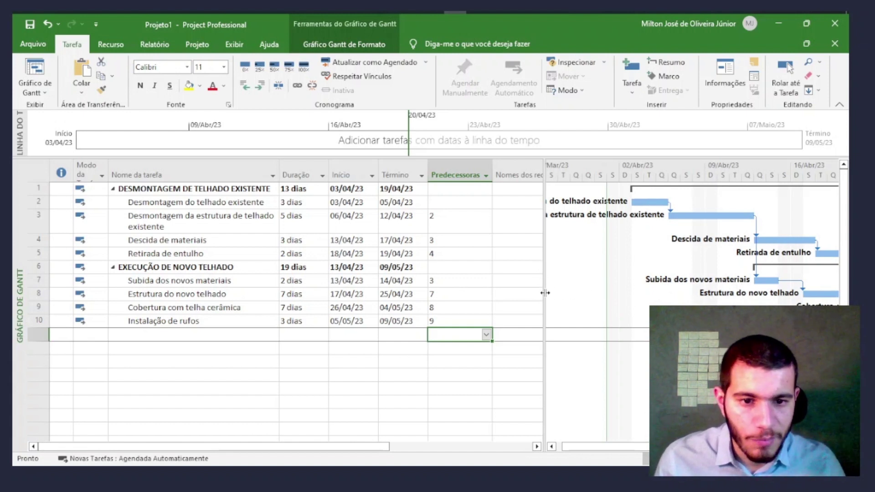
pyautogui.moveTo(544, 294); pyautogui.dragTo(134, 297)
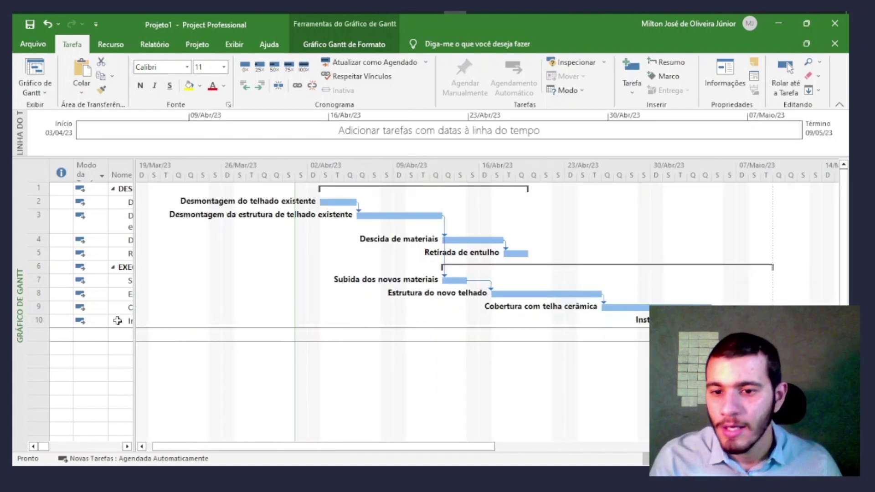
pyautogui.moveTo(134, 324); pyautogui.dragTo(500, 333)
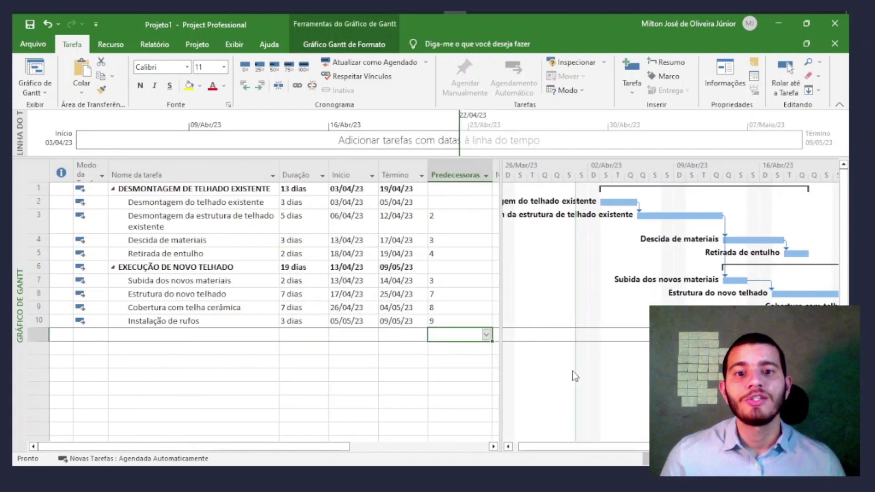